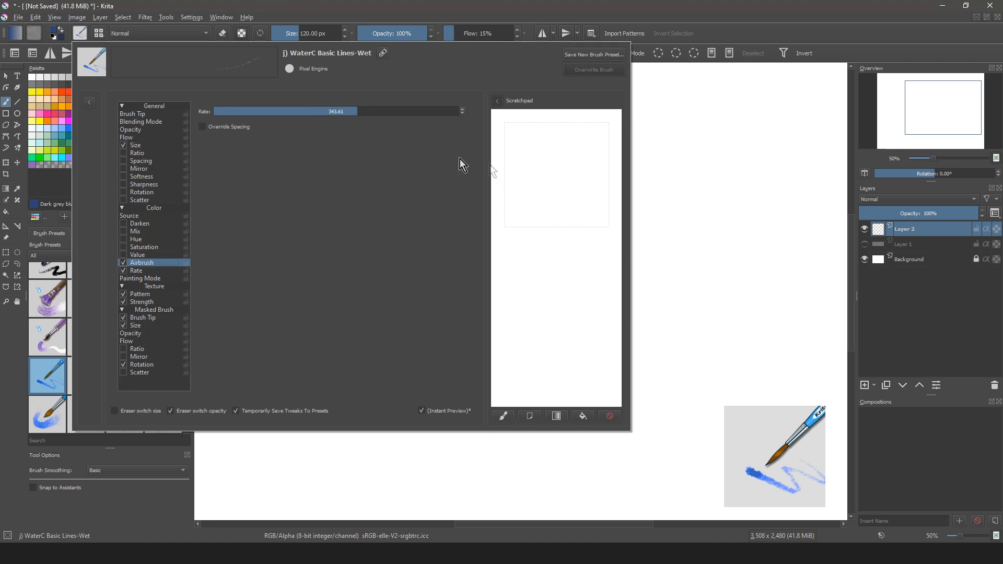
Close the brush settings and paint horizontal test lines plus a looping, self-crossing line with the WaterC Basic Lines-Wet brush on Layer 2
left_click(651, 134)
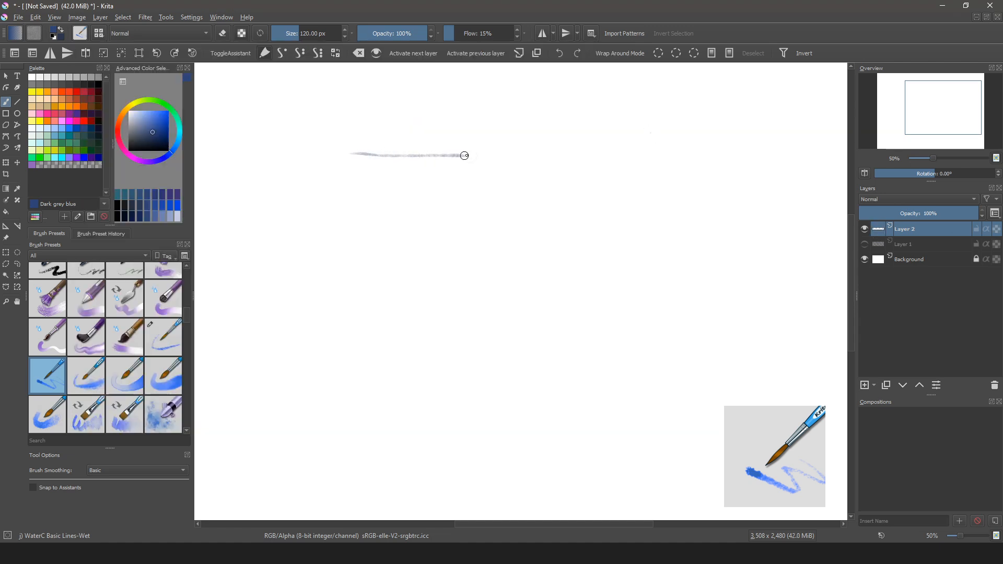
left_click_drag(336, 190, 427, 185)
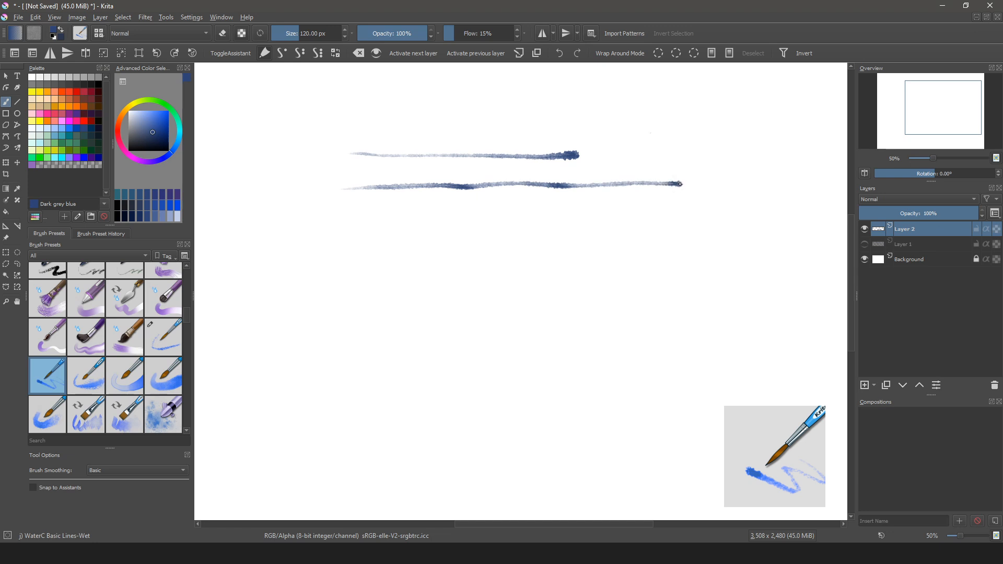
left_click_drag(358, 223, 455, 217)
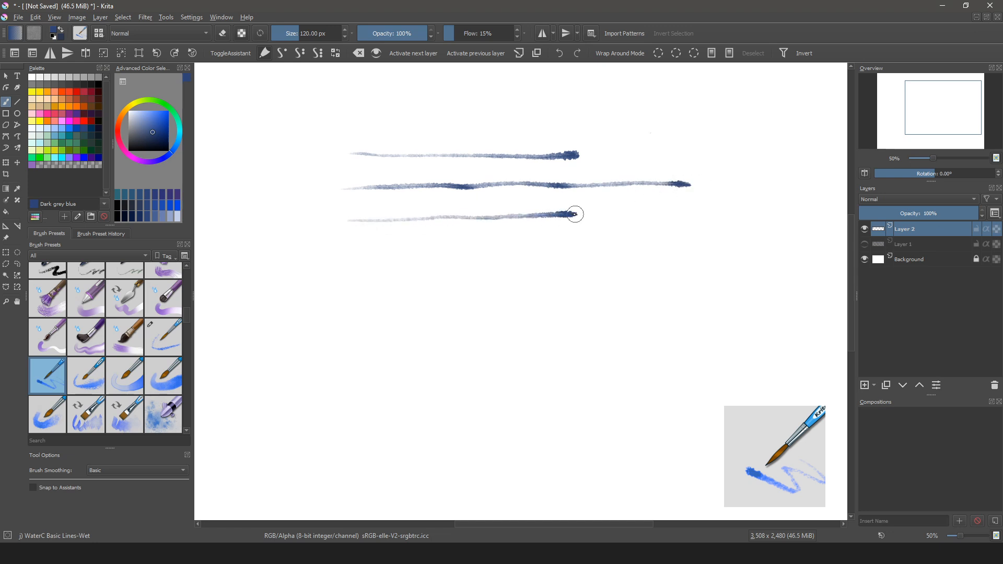
mouse_move(377, 273)
left_mouse_down()
mouse_move(540, 275)
mouse_move(381, 341)
mouse_move(548, 346)
mouse_move(403, 388)
mouse_move(414, 286)
left_mouse_up()
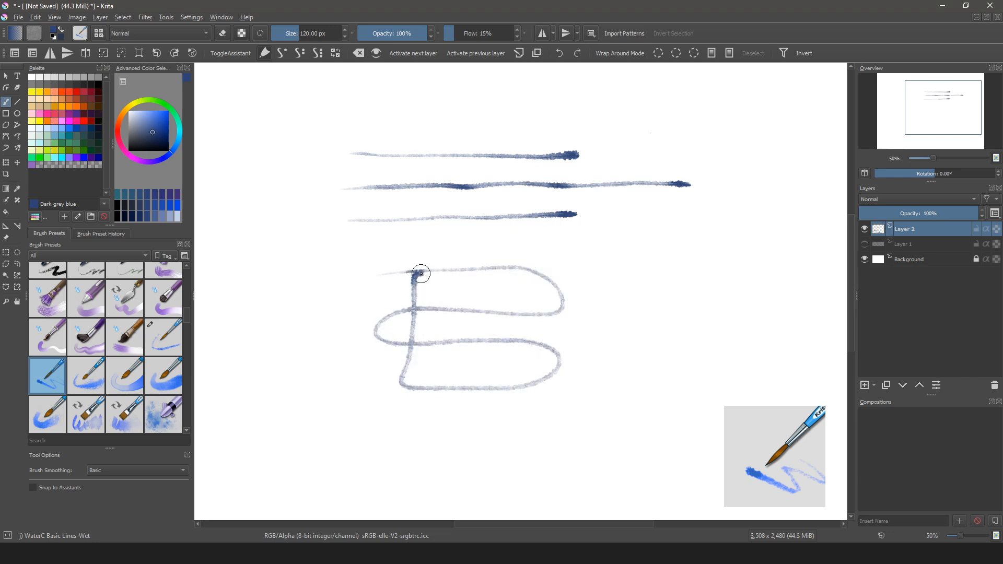
left_click_drag(471, 270, 463, 307)
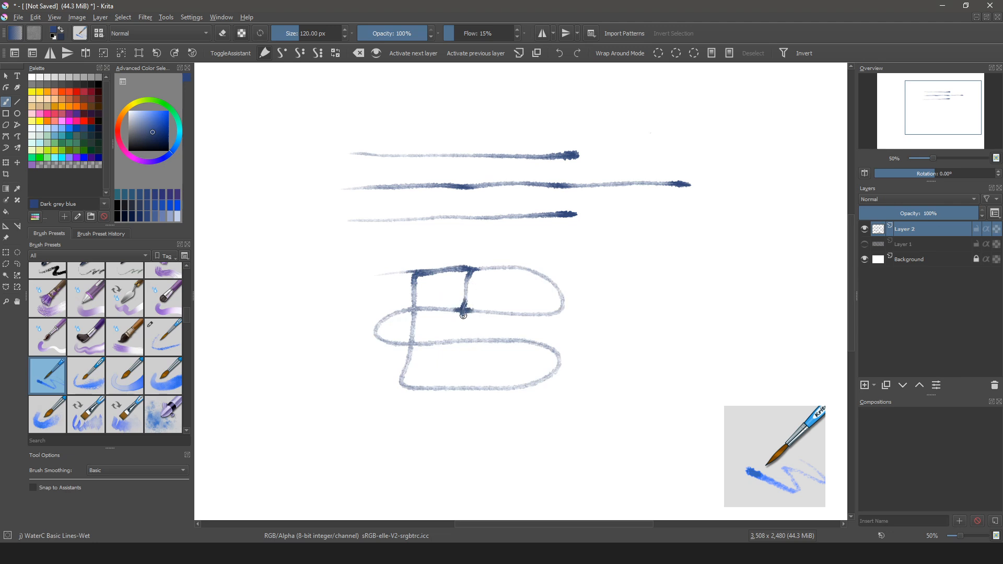
left_click_drag(485, 388, 418, 388)
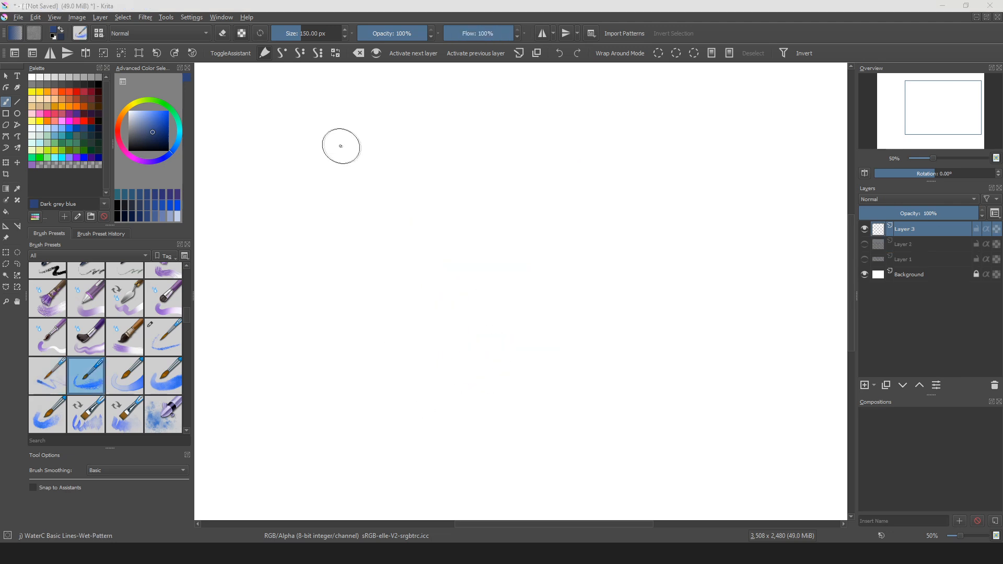
Paint pattern-textured lines, dense patches and loose zigzags on Layer 3 with the WaterC Basic Lines-Wet-Pattern brush
left_click_drag(341, 146, 494, 170)
mouse_move(448, 121)
left_mouse_down()
mouse_move(617, 167)
mouse_move(723, 166)
left_mouse_up()
mouse_move(344, 191)
left_mouse_down()
mouse_move(490, 246)
mouse_move(493, 217)
mouse_move(576, 214)
mouse_move(746, 240)
left_mouse_up()
mouse_move(397, 236)
left_mouse_down()
mouse_move(504, 324)
mouse_move(344, 341)
mouse_move(629, 352)
mouse_move(672, 275)
mouse_move(664, 365)
left_mouse_up()
Open the brush settings, try several texture patterns ending with a soft dotted one, and paint test strokes in a cleared scratchpad
left_click(79, 33)
left_click(214, 112)
left_click(347, 167)
left_click(344, 199)
left_click(317, 225)
left_click(349, 288)
left_click(609, 417)
mouse_move(538, 134)
left_mouse_down()
mouse_move(563, 173)
mouse_move(541, 314)
mouse_move(509, 296)
left_mouse_up()
Set the brush's texture pattern to Abstract_lines.png and paint test strokes in the scratchpad, clearing it between trials
left_click(253, 321)
left_click_drag(502, 362, 607, 389)
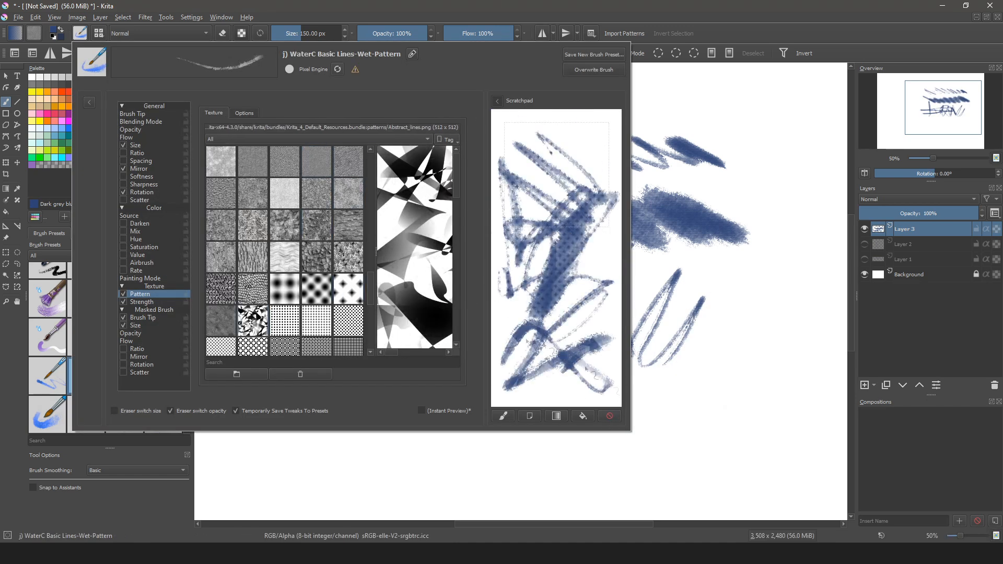
left_click(610, 416)
left_click_drag(515, 138, 605, 219)
left_click_drag(522, 157, 585, 334)
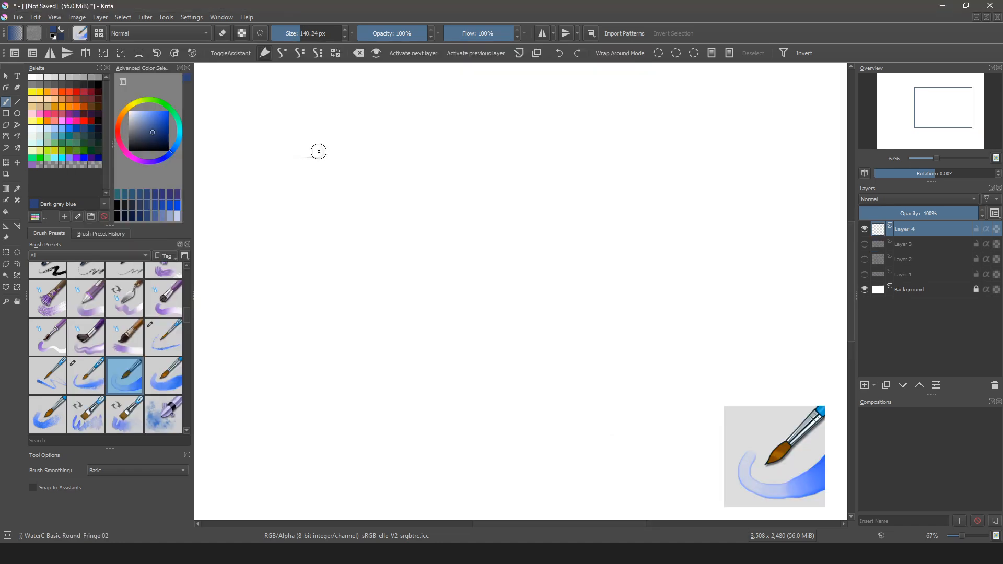
Paint a long tapered stroke, overlapping scribbles, separate light dabs and vertical strokes on Layer 4 with the WaterC Basic Round-Fringe 02 brush
left_click_drag(319, 152, 626, 149)
mouse_move(324, 191)
left_mouse_down()
mouse_move(336, 230)
mouse_move(415, 206)
mouse_move(380, 182)
mouse_move(425, 227)
mouse_move(470, 197)
mouse_move(501, 209)
mouse_move(474, 226)
mouse_move(553, 198)
mouse_move(608, 209)
mouse_move(633, 235)
mouse_move(674, 188)
mouse_move(648, 246)
mouse_move(679, 203)
mouse_move(697, 241)
mouse_move(698, 188)
left_mouse_up()
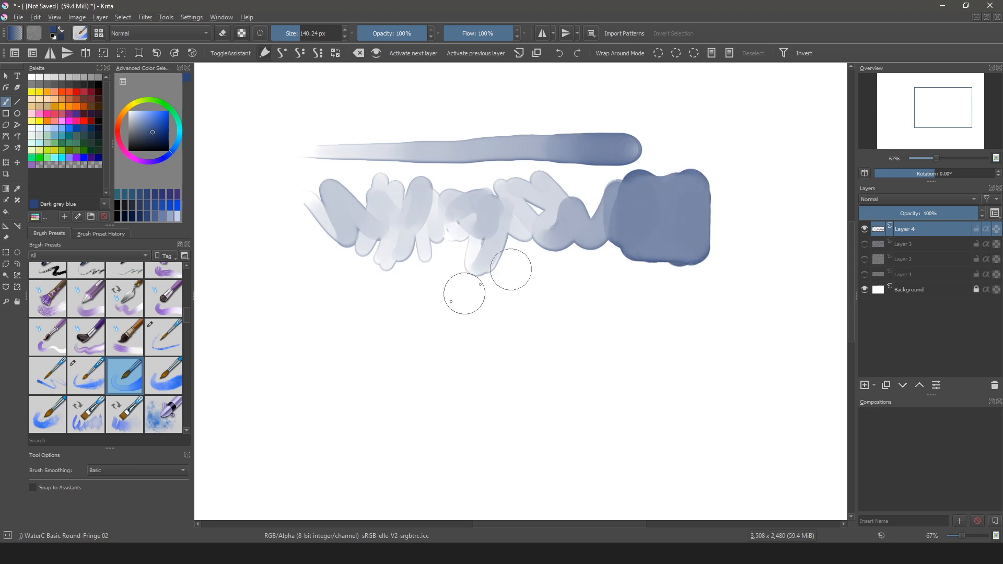
left_click(401, 315)
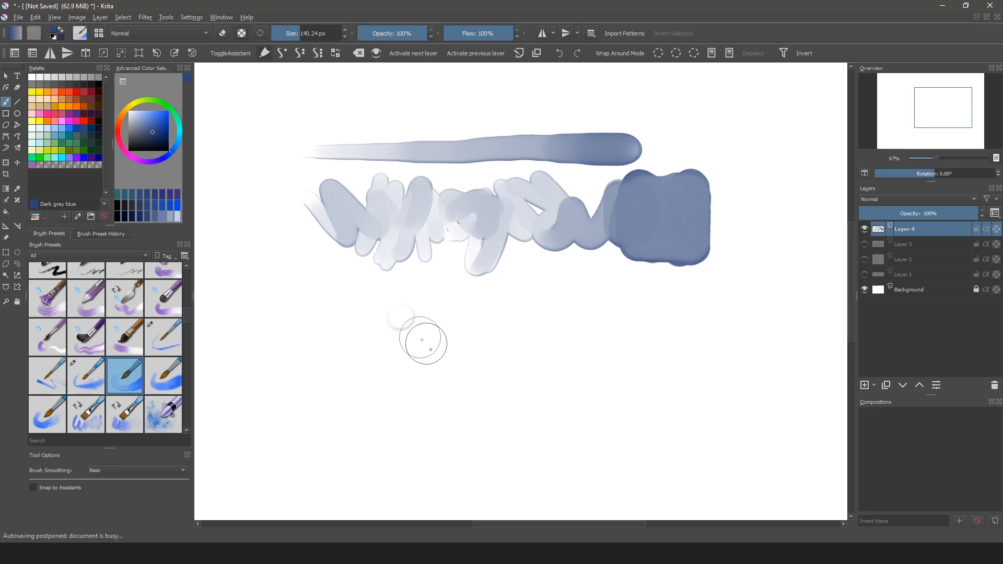
left_click(434, 348)
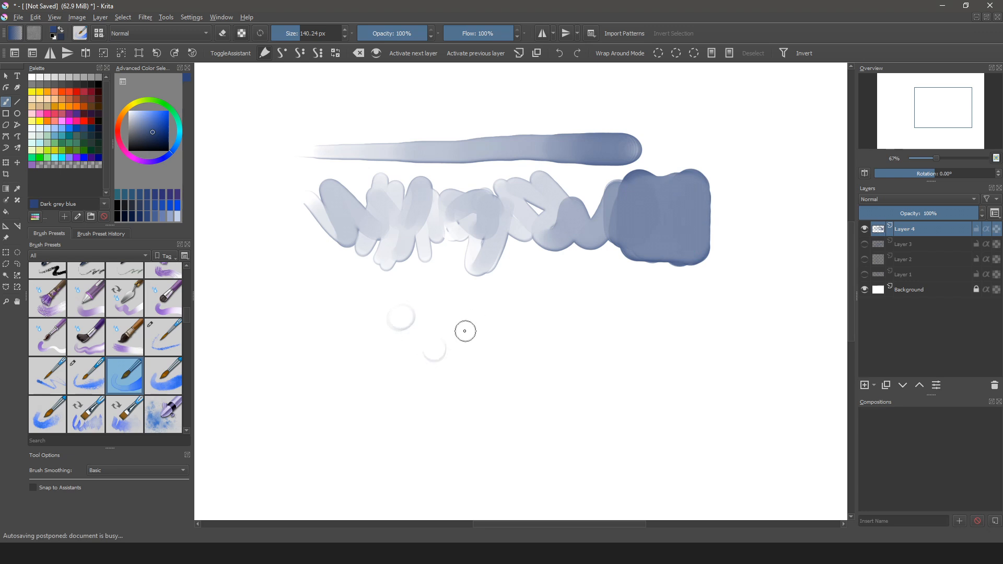
left_click(440, 312)
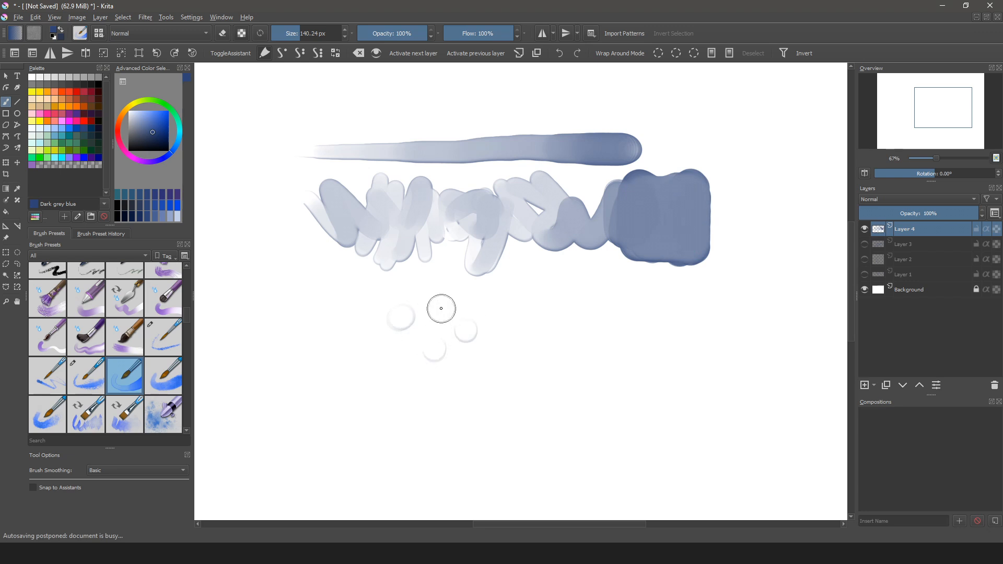
left_click(508, 329)
left_click(491, 368)
left_click_drag(558, 310, 555, 462)
mouse_move(589, 311)
left_mouse_down()
mouse_move(588, 421)
mouse_move(618, 340)
mouse_move(618, 403)
left_mouse_up()
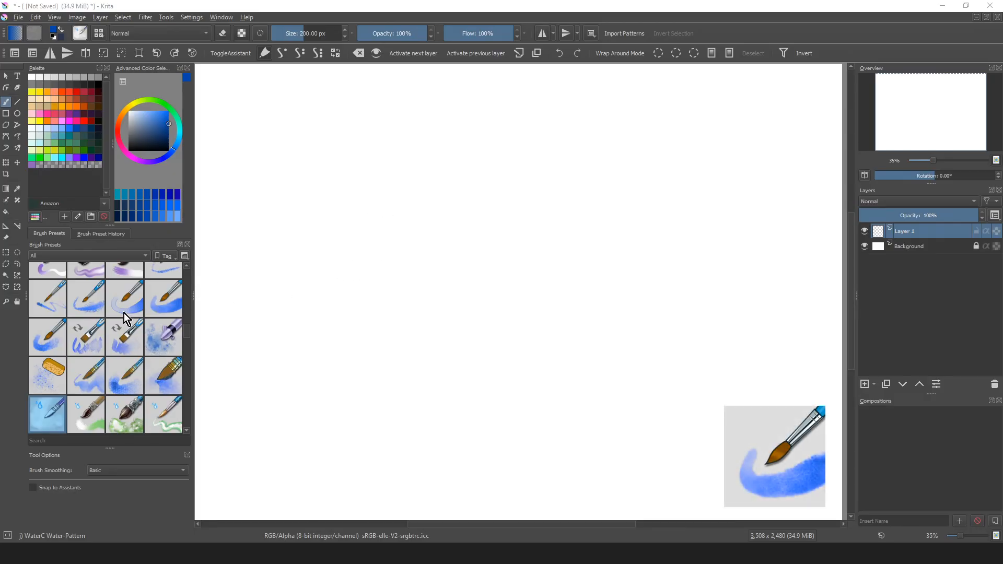
Choose the WaterC Basic Round-Grain brush and paint two light blue square swatches side by side on Layer 1
left_click(167, 306)
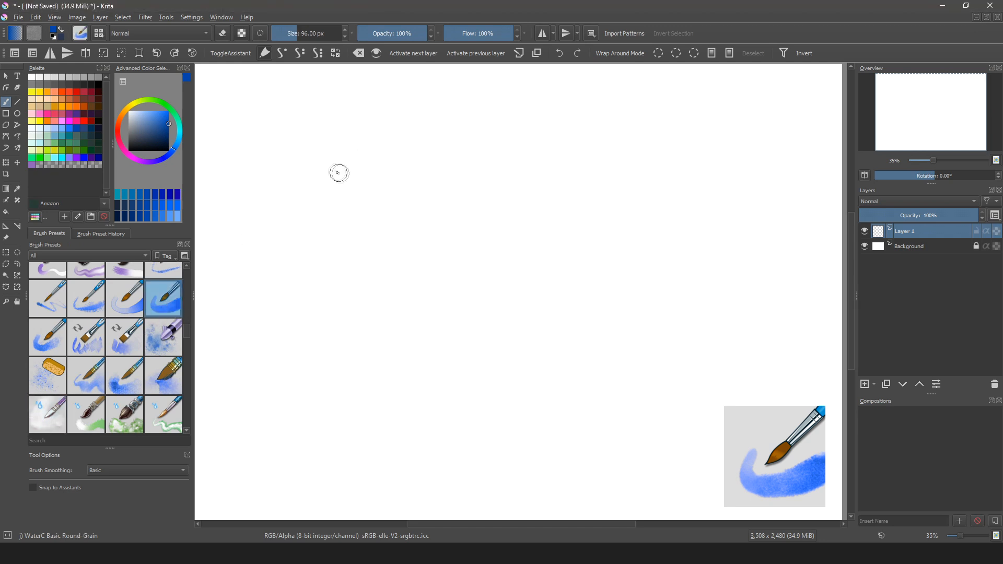
mouse_move(315, 156)
left_mouse_down()
mouse_move(338, 156)
mouse_move(385, 188)
mouse_move(372, 213)
mouse_move(313, 200)
mouse_move(312, 160)
mouse_move(377, 162)
mouse_move(378, 208)
mouse_move(365, 175)
mouse_move(327, 208)
mouse_move(311, 185)
mouse_move(340, 158)
mouse_move(383, 177)
mouse_move(373, 218)
mouse_move(324, 218)
mouse_move(327, 207)
mouse_move(371, 205)
mouse_move(380, 191)
mouse_move(362, 177)
mouse_move(348, 185)
mouse_move(331, 177)
mouse_move(311, 194)
mouse_move(344, 205)
mouse_move(311, 215)
mouse_move(359, 212)
mouse_move(353, 197)
mouse_move(363, 170)
left_mouse_up()
mouse_move(424, 161)
left_mouse_down()
mouse_move(460, 166)
mouse_move(485, 218)
mouse_move(430, 225)
mouse_move(435, 201)
mouse_move(448, 218)
mouse_move(478, 219)
left_mouse_up()
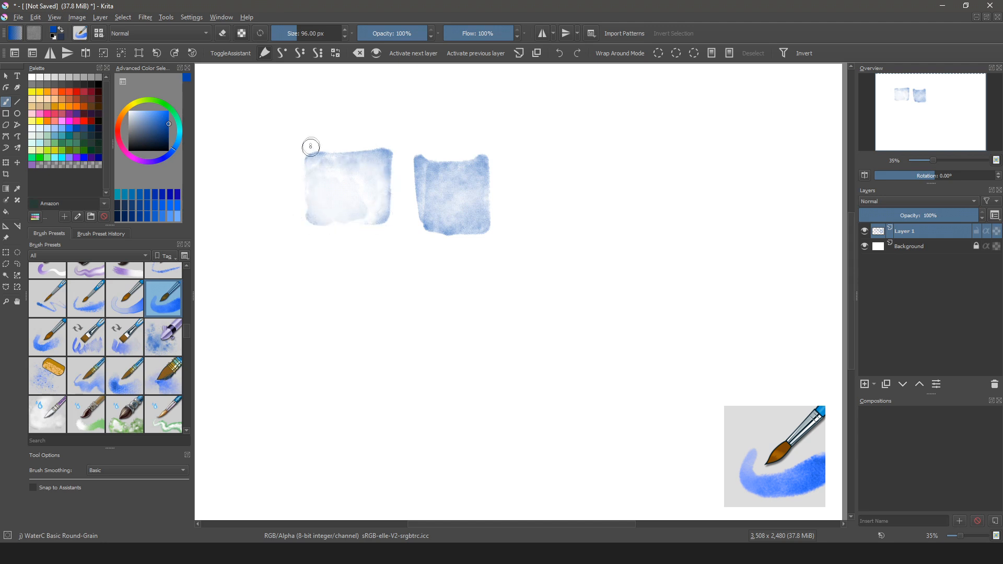
Raise the masked brush's flow strength to 74% in the brush settings and paint test strokes in the scratchpad
left_click(79, 34)
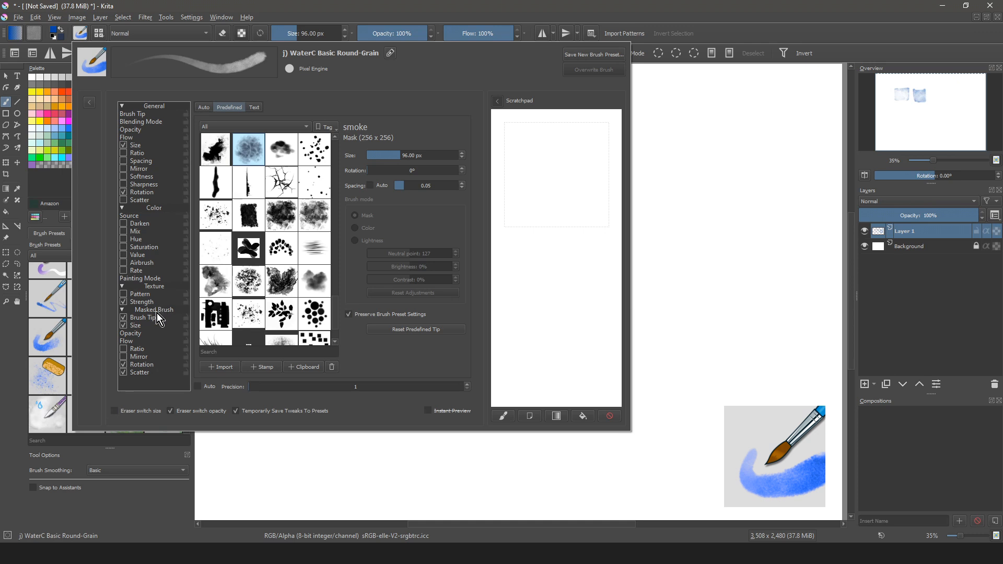
left_click(128, 343)
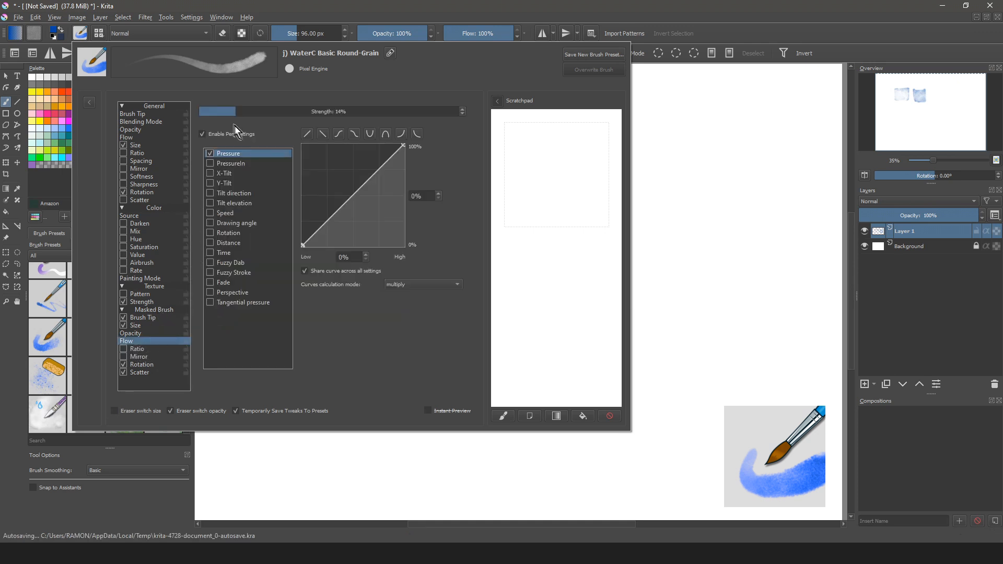
mouse_move(238, 113)
left_mouse_down()
mouse_move(217, 114)
mouse_move(395, 113)
left_mouse_up()
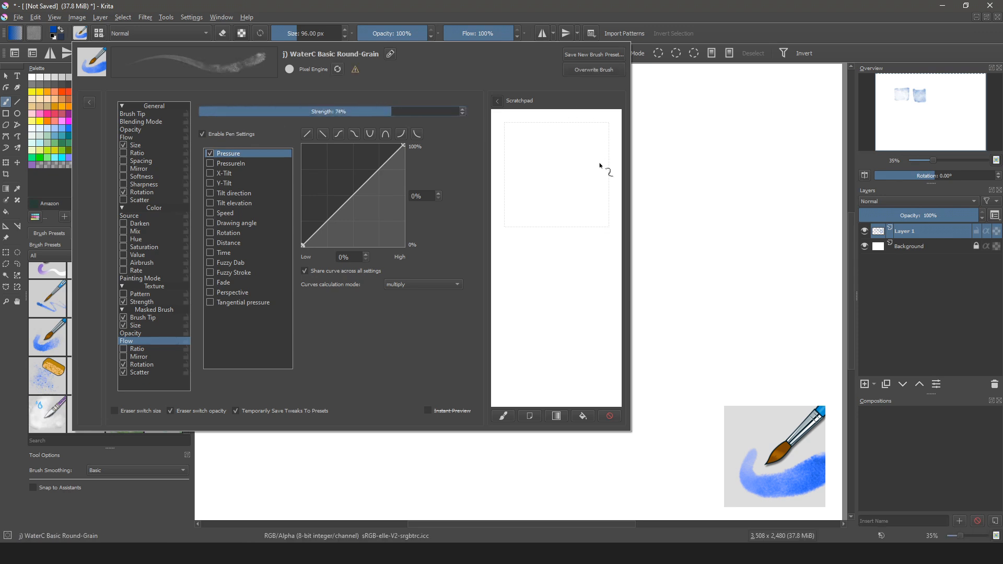
mouse_move(599, 140)
left_mouse_down()
mouse_move(590, 131)
mouse_move(581, 164)
left_mouse_up()
mouse_move(590, 183)
left_mouse_down()
mouse_move(575, 128)
mouse_move(562, 185)
mouse_move(580, 170)
mouse_move(558, 137)
mouse_move(548, 171)
mouse_move(577, 142)
mouse_move(580, 155)
mouse_move(570, 170)
mouse_move(540, 154)
left_mouse_up()
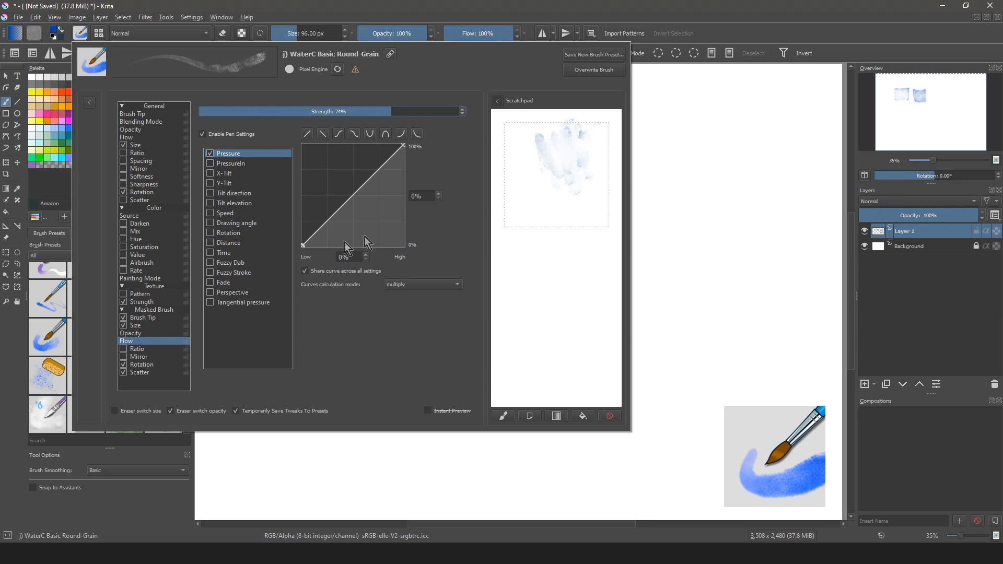
Lower the masked brush's flow strength to 8%, paint several rectangular test swatches in the scratchpad, and repeat the test at 2%
left_click(151, 319)
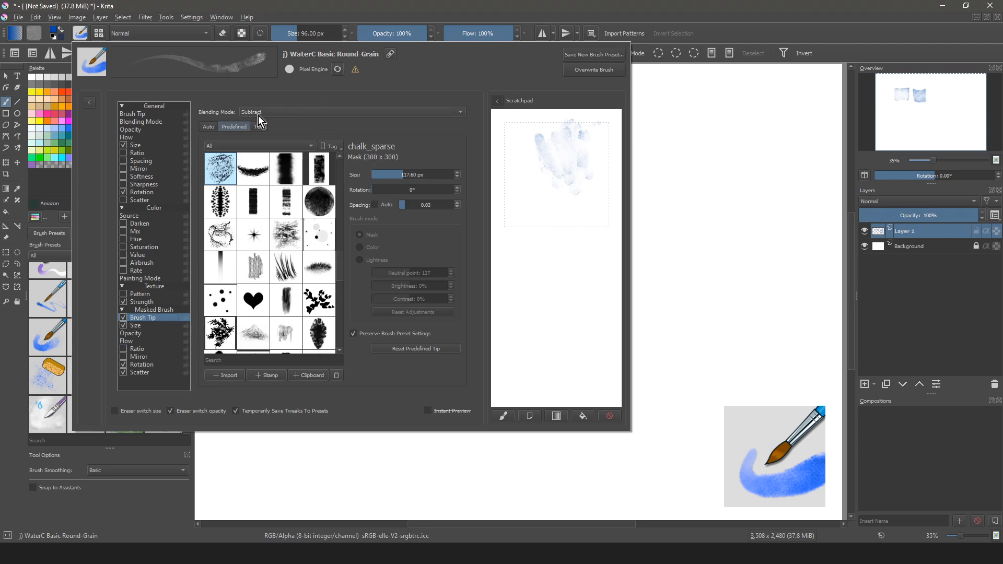
left_click(137, 341)
left_click_drag(388, 112, 218, 115)
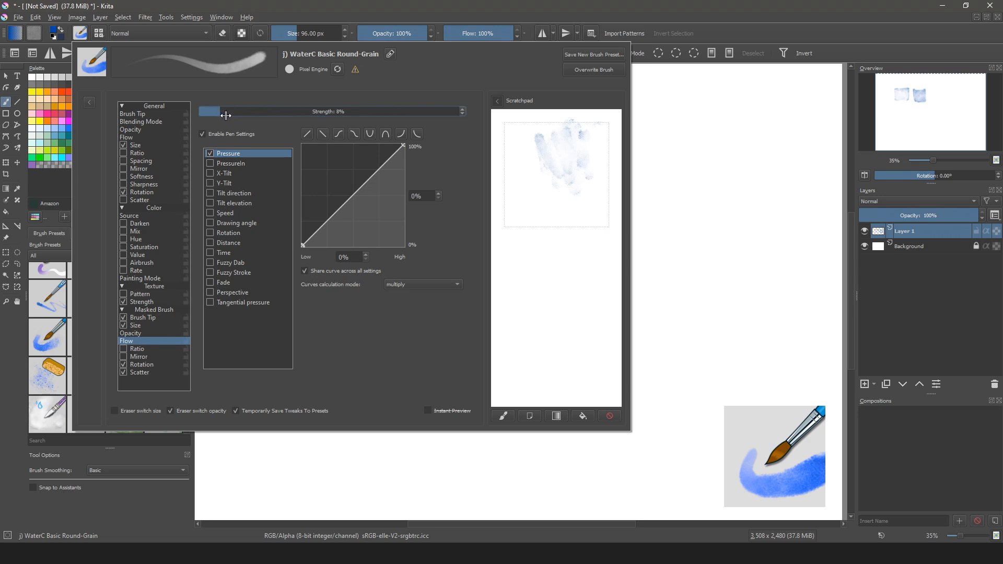
mouse_move(506, 190)
left_mouse_down()
mouse_move(546, 203)
mouse_move(518, 203)
mouse_move(575, 231)
mouse_move(534, 243)
mouse_move(519, 204)
mouse_move(565, 211)
mouse_move(539, 243)
mouse_move(518, 222)
left_mouse_up()
mouse_move(529, 270)
left_mouse_down()
mouse_move(581, 293)
mouse_move(526, 302)
mouse_move(524, 266)
mouse_move(575, 275)
mouse_move(552, 295)
mouse_move(523, 288)
left_mouse_up()
mouse_move(527, 327)
left_mouse_down()
mouse_move(562, 326)
mouse_move(582, 363)
mouse_move(605, 283)
mouse_move(595, 206)
mouse_move(601, 230)
mouse_move(608, 210)
left_mouse_up()
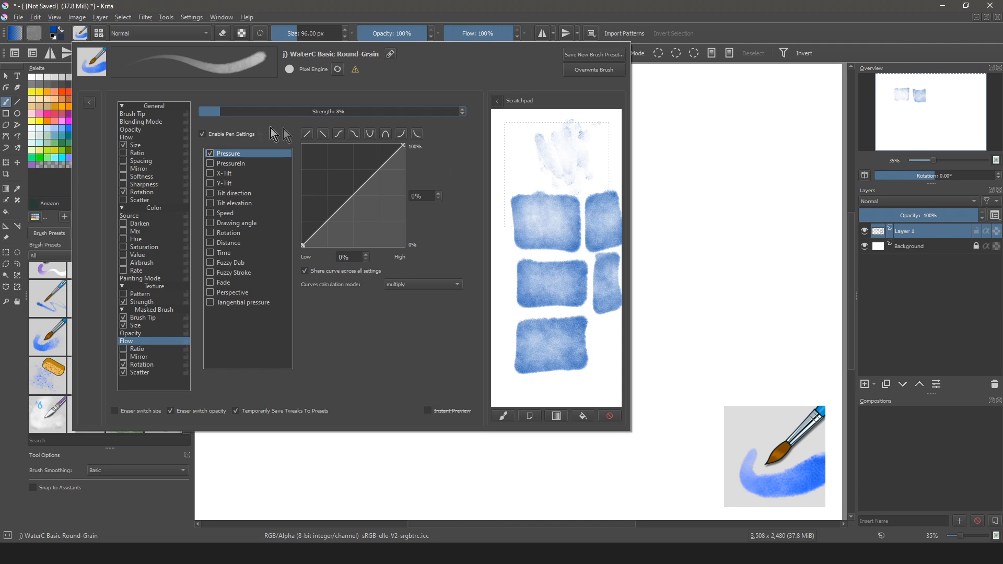
mouse_move(515, 130)
left_mouse_down()
mouse_move(545, 134)
mouse_move(524, 135)
mouse_move(575, 174)
mouse_move(533, 173)
mouse_move(540, 163)
mouse_move(524, 181)
mouse_move(501, 149)
mouse_move(598, 131)
mouse_move(571, 127)
mouse_move(594, 170)
left_mouse_up()
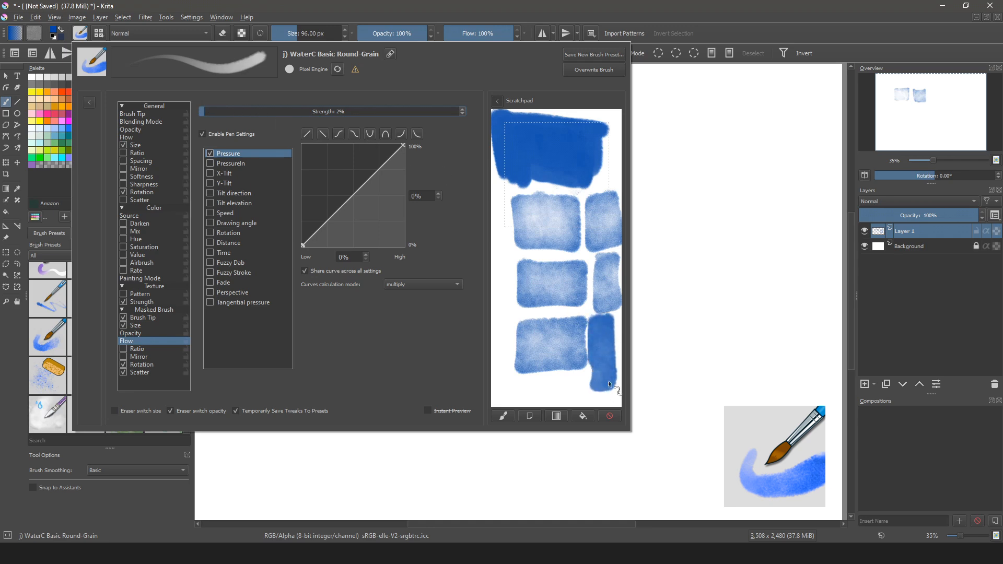
Close the brush settings and paint a dark blue square swatch on the canvas below the second light swatch
left_click(648, 340)
mouse_move(434, 263)
left_mouse_down()
mouse_move(486, 259)
mouse_move(464, 324)
mouse_move(429, 267)
mouse_move(479, 274)
mouse_move(465, 275)
mouse_move(451, 312)
mouse_move(436, 278)
left_mouse_up()
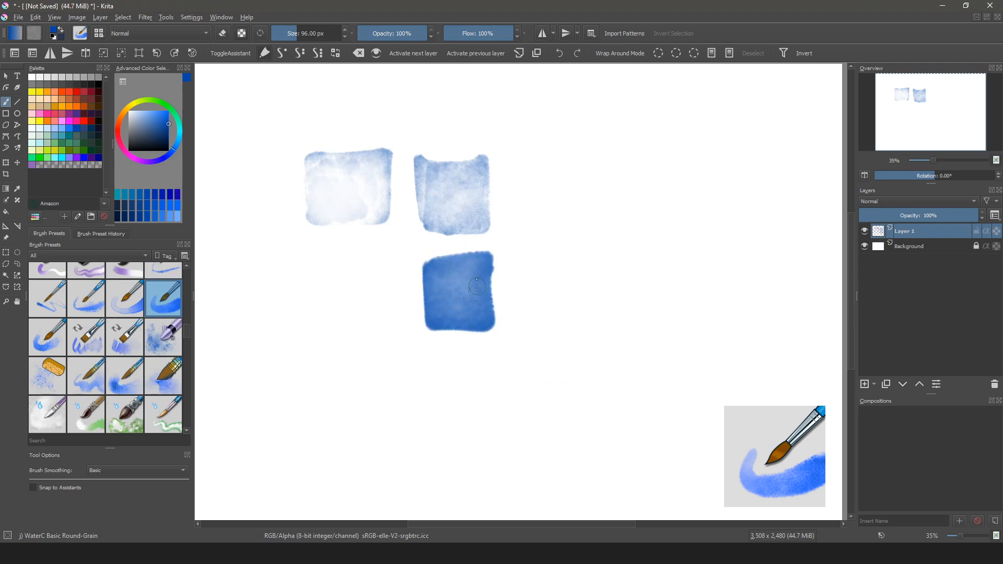
Examine the grain and edges of the dark blue swatch up close, and compare it with the lighter swatches
key("ctrl+plus")
key("ctrl+plus")
key("ctrl+plus")
key("ctrl+plus")
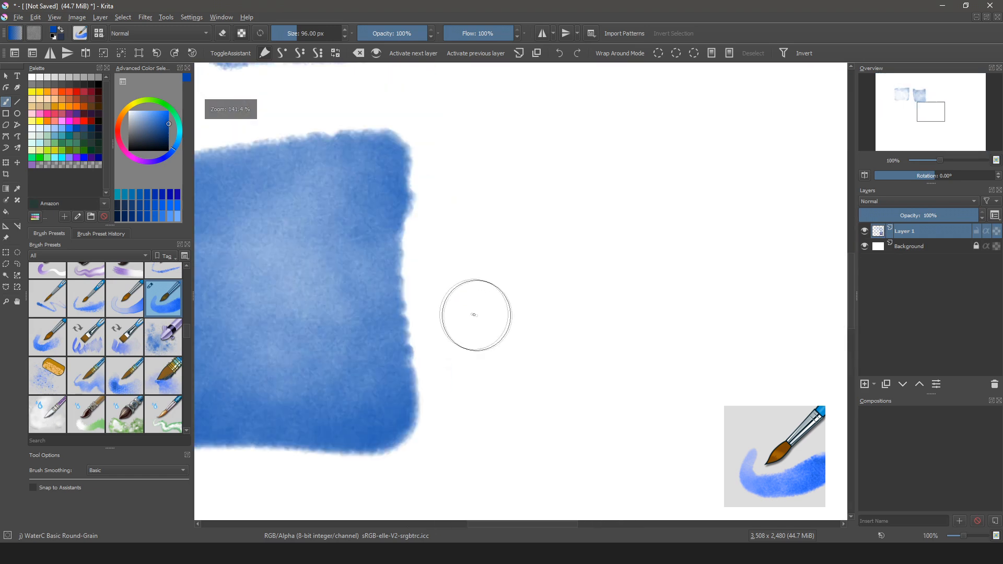
left_click_drag(332, 261, 556, 247)
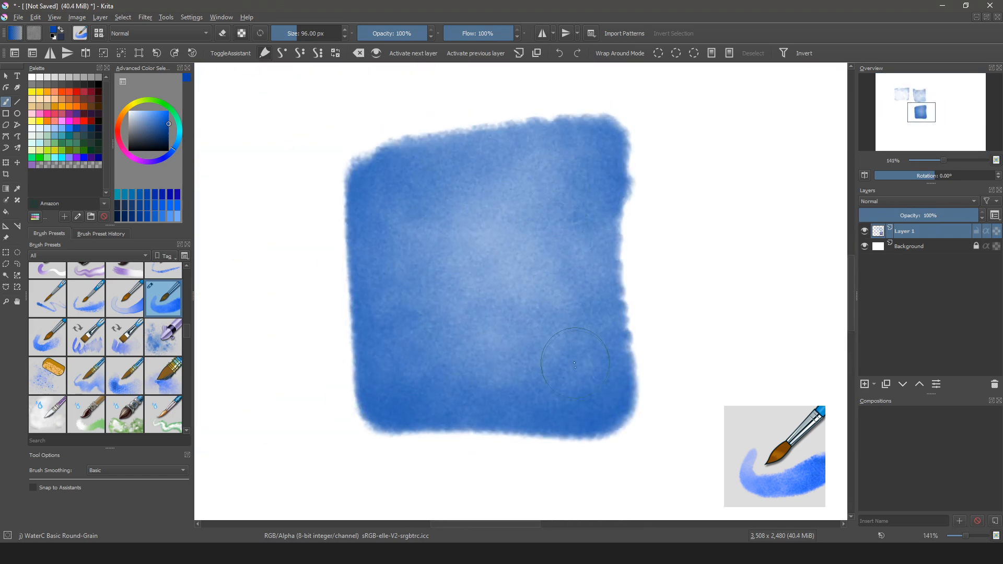
key("ctrl+minus")
key("ctrl+minus")
key("ctrl+minus")
key("ctrl+minus")
left_click_drag(478, 324, 449, 341)
key("ctrl+plus")
key("ctrl+plus")
Set the masked brush's flow strength to 7%, clear the scratchpad and paint a tall test swatch in it
key("F5")
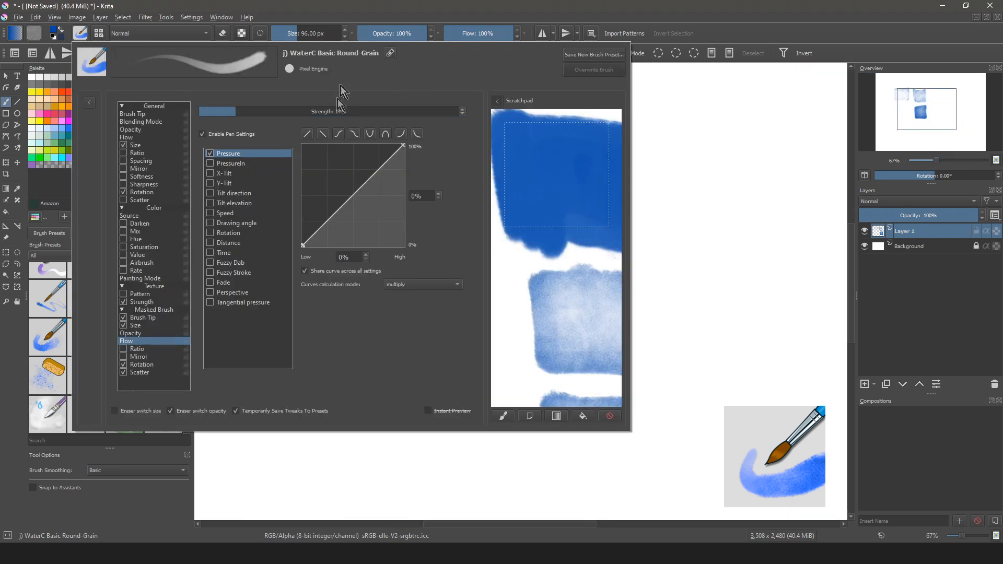
left_click_drag(233, 112, 222, 114)
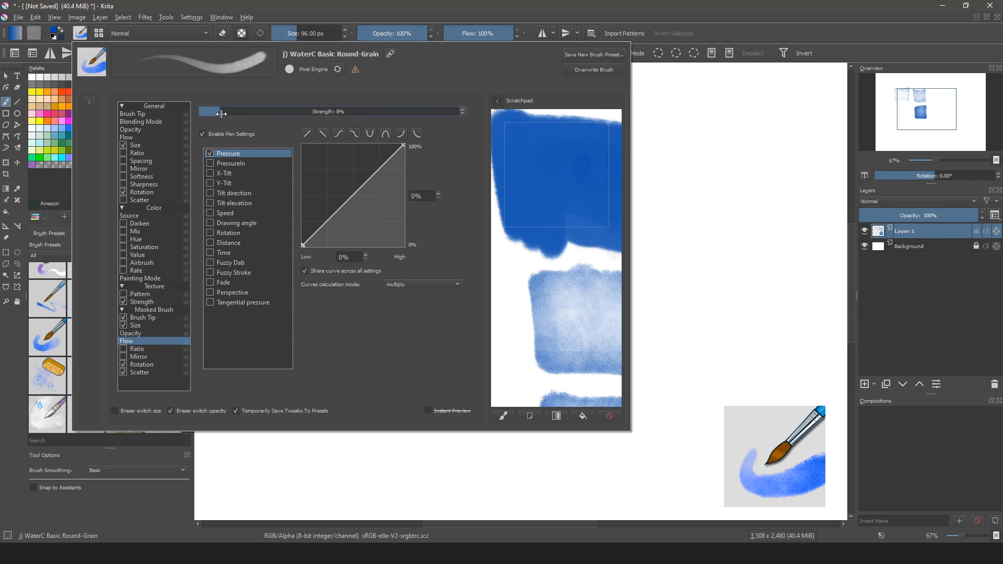
left_click(618, 417)
mouse_move(516, 141)
left_mouse_down()
mouse_move(538, 139)
mouse_move(552, 212)
mouse_move(516, 231)
mouse_move(515, 158)
mouse_move(537, 136)
mouse_move(541, 230)
mouse_move(525, 204)
left_mouse_up()
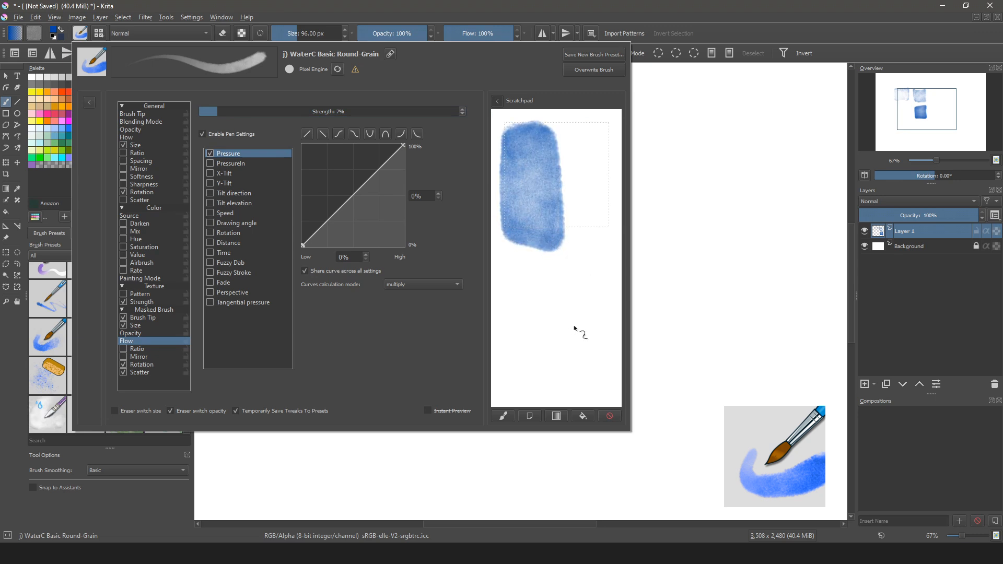
Reload the original Round-Grain preset and paint three more comparison swatches in the scratchpad
left_click(337, 69)
mouse_move(531, 282)
left_mouse_down()
mouse_move(563, 277)
mouse_move(536, 276)
mouse_move(570, 335)
mouse_move(561, 317)
mouse_move(554, 332)
mouse_move(533, 328)
mouse_move(526, 339)
mouse_move(521, 326)
mouse_move(534, 327)
mouse_move(563, 278)
mouse_move(564, 317)
mouse_move(529, 330)
mouse_move(567, 336)
mouse_move(528, 329)
mouse_move(533, 283)
mouse_move(564, 280)
mouse_move(562, 334)
mouse_move(547, 297)
mouse_move(565, 326)
mouse_move(526, 332)
mouse_move(525, 276)
mouse_move(564, 281)
left_mouse_up()
mouse_move(617, 178)
left_mouse_down()
mouse_move(606, 150)
mouse_move(606, 209)
mouse_move(587, 143)
mouse_move(607, 222)
left_mouse_up()
mouse_move(603, 256)
left_mouse_down()
mouse_move(609, 319)
mouse_move(598, 321)
left_mouse_up()
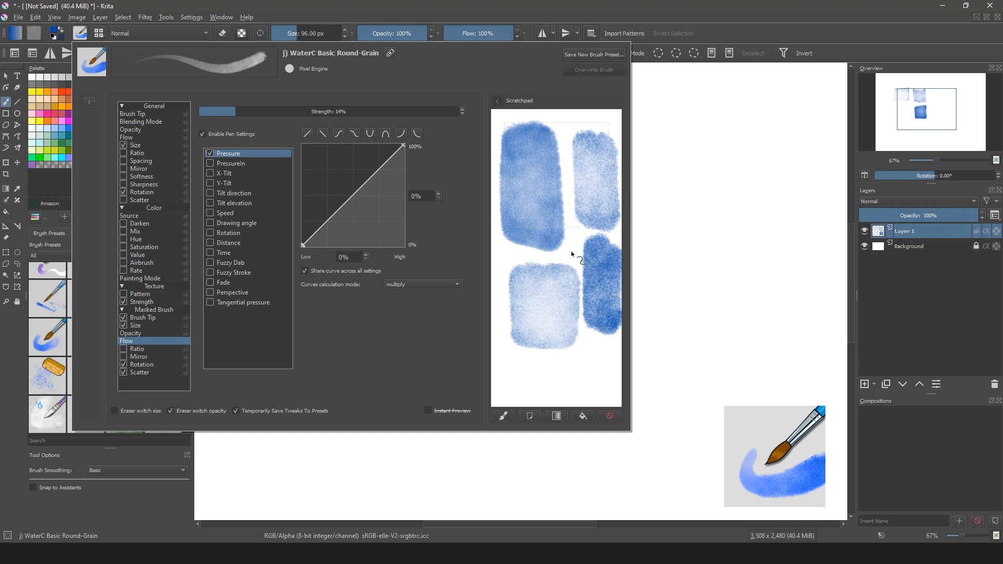
Close the brush settings and paint Round-Grain test strokes on the canvas beside the dark blue swatch
left_click(650, 355)
mouse_move(539, 248)
left_mouse_down()
mouse_move(546, 371)
mouse_move(543, 252)
mouse_move(598, 244)
mouse_move(605, 377)
mouse_move(551, 330)
mouse_move(576, 257)
mouse_move(590, 370)
mouse_move(559, 264)
mouse_move(559, 367)
left_mouse_up()
mouse_move(551, 261)
left_mouse_down()
mouse_move(552, 349)
mouse_move(578, 379)
mouse_move(599, 286)
mouse_move(559, 244)
mouse_move(564, 370)
mouse_move(571, 248)
mouse_move(589, 363)
left_mouse_up()
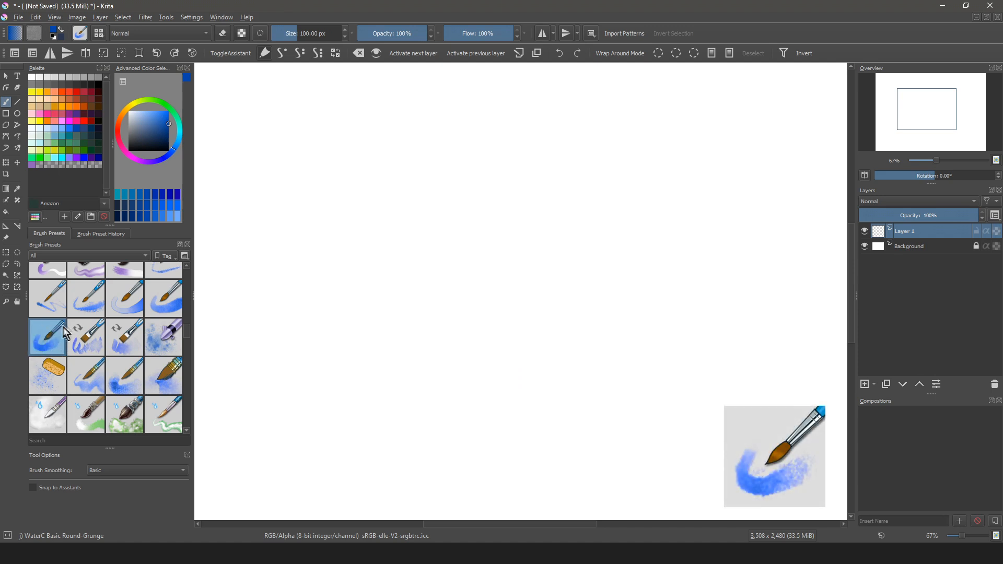
Paint a wide, rough-edged horizontal band across the upper canvas with the WaterC Basic Round-Grunge brush
mouse_move(365, 167)
left_mouse_down()
mouse_move(430, 164)
mouse_move(441, 233)
mouse_move(389, 249)
mouse_move(366, 203)
mouse_move(404, 170)
mouse_move(433, 206)
mouse_move(399, 236)
mouse_move(390, 190)
mouse_move(413, 200)
mouse_move(416, 220)
mouse_move(436, 165)
mouse_move(455, 230)
mouse_move(473, 167)
mouse_move(505, 247)
mouse_move(526, 167)
mouse_move(551, 237)
mouse_move(563, 176)
mouse_move(587, 233)
mouse_move(611, 234)
mouse_move(620, 211)
mouse_move(638, 218)
mouse_move(654, 159)
mouse_move(681, 227)
mouse_move(697, 167)
mouse_move(687, 151)
mouse_move(727, 218)
mouse_move(738, 152)
mouse_move(763, 225)
left_mouse_up()
left_click_drag(426, 196, 454, 229)
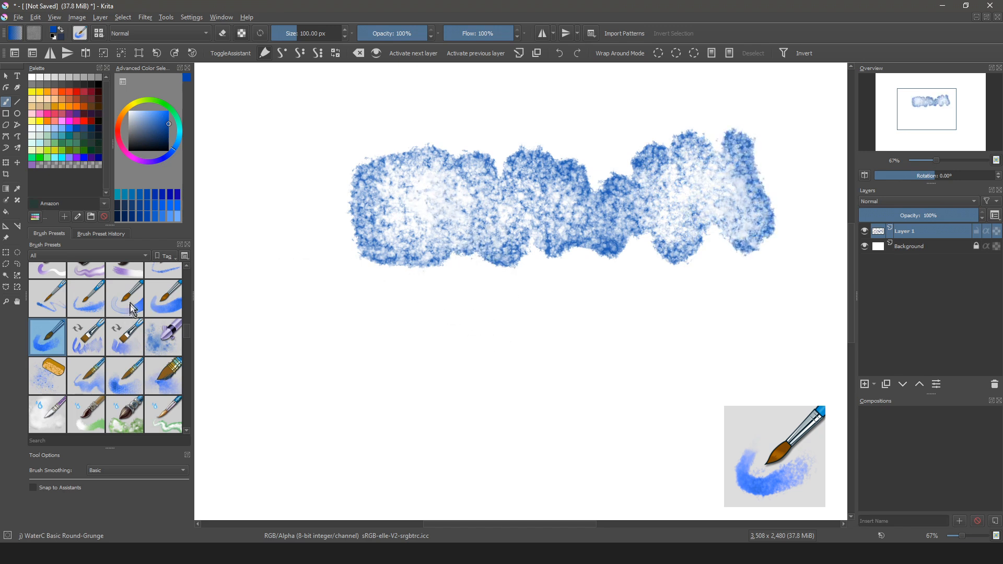
Outline a mountain with small foreground hills using the WaterC Basic Lines-Wet brush, and fill it with WaterC Basic Round-Grunge texture
left_click(57, 305)
mouse_move(441, 434)
left_mouse_down()
mouse_move(493, 348)
mouse_move(574, 284)
mouse_move(620, 340)
mouse_move(636, 407)
mouse_move(489, 439)
mouse_move(344, 442)
mouse_move(435, 434)
mouse_move(441, 410)
mouse_move(387, 393)
mouse_move(331, 432)
left_mouse_up()
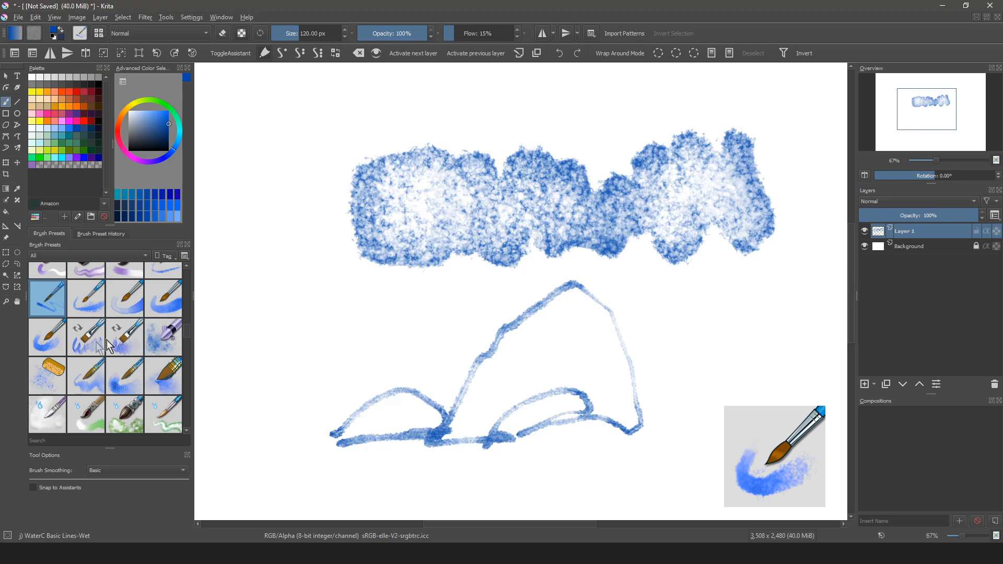
left_click(48, 345)
mouse_move(549, 321)
left_mouse_down()
mouse_move(587, 305)
mouse_move(600, 340)
mouse_move(570, 324)
mouse_move(539, 351)
mouse_move(546, 323)
mouse_move(514, 360)
mouse_move(559, 318)
left_mouse_up()
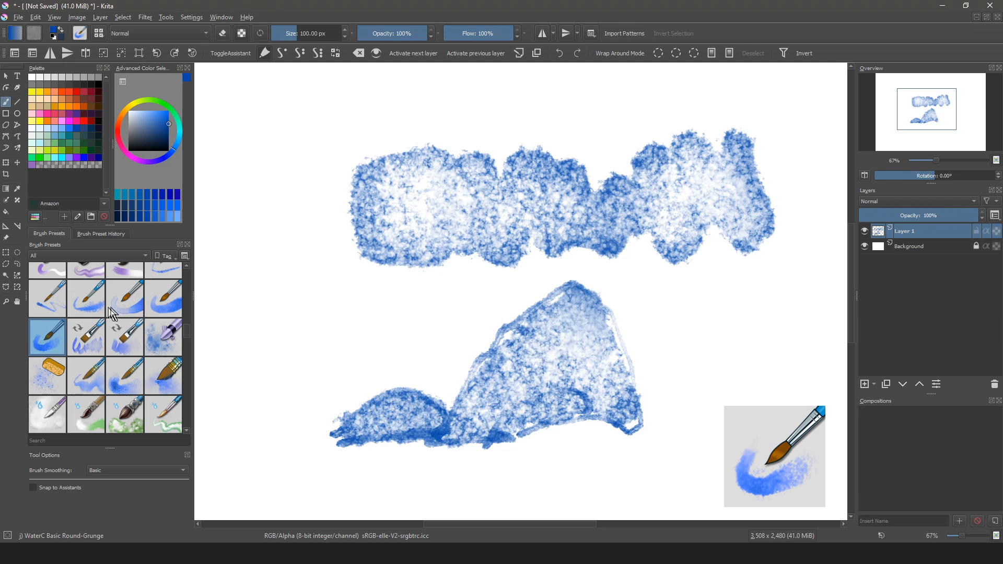
Shade the mountain's far slope and the foreground hill with the WaterC Basic Round-Grain brush
left_click(164, 299)
mouse_move(601, 321)
left_mouse_down()
mouse_move(559, 370)
mouse_move(597, 328)
mouse_move(603, 349)
mouse_move(567, 376)
mouse_move(622, 414)
mouse_move(574, 400)
mouse_move(507, 430)
mouse_move(595, 414)
mouse_move(585, 384)
mouse_move(603, 340)
mouse_move(619, 416)
left_mouse_up()
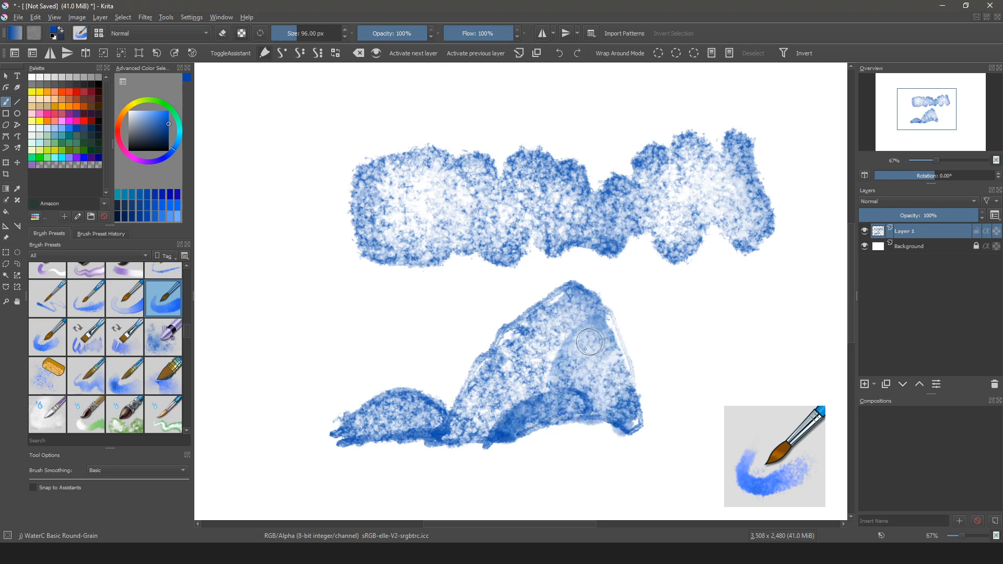
Deepen the shading on the mountain's far slope and along its base with the WaterC Basic Round-Grain brush
mouse_move(566, 365)
left_mouse_down()
mouse_move(595, 329)
mouse_move(558, 381)
mouse_move(563, 354)
mouse_move(594, 335)
mouse_move(619, 407)
mouse_move(512, 388)
mouse_move(429, 436)
left_mouse_up()
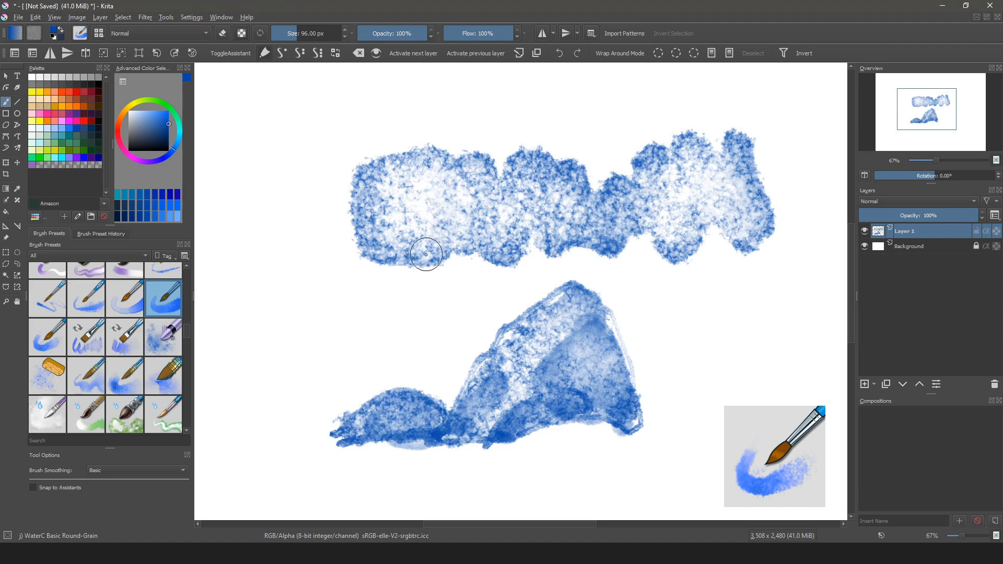
Clear the layer and paint a square texture patch with the WaterC Basic Round-Grunge brush
key("Delete")
left_click(48, 337)
mouse_move(302, 127)
left_mouse_down()
mouse_move(428, 116)
mouse_move(406, 242)
mouse_move(312, 211)
mouse_move(373, 137)
mouse_move(415, 233)
mouse_move(360, 209)
mouse_move(334, 225)
mouse_move(319, 137)
mouse_move(399, 115)
mouse_move(442, 256)
mouse_move(322, 259)
mouse_move(307, 130)
mouse_move(411, 110)
mouse_move(440, 276)
left_mouse_up()
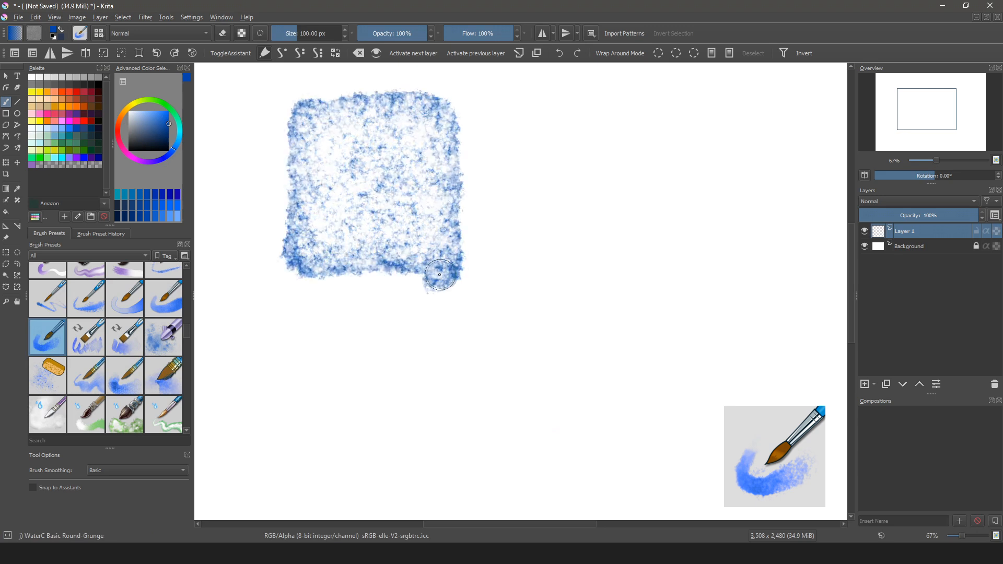
Set the masked brush's Flow strength to 8% and paint a test patch on the cleared scratchpad
left_click(82, 33)
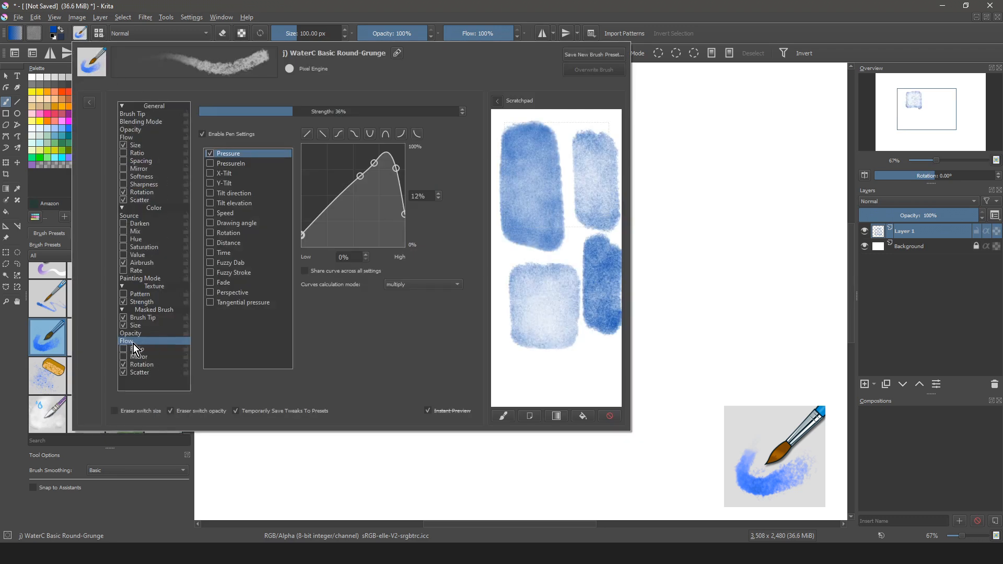
left_click_drag(289, 113, 232, 111)
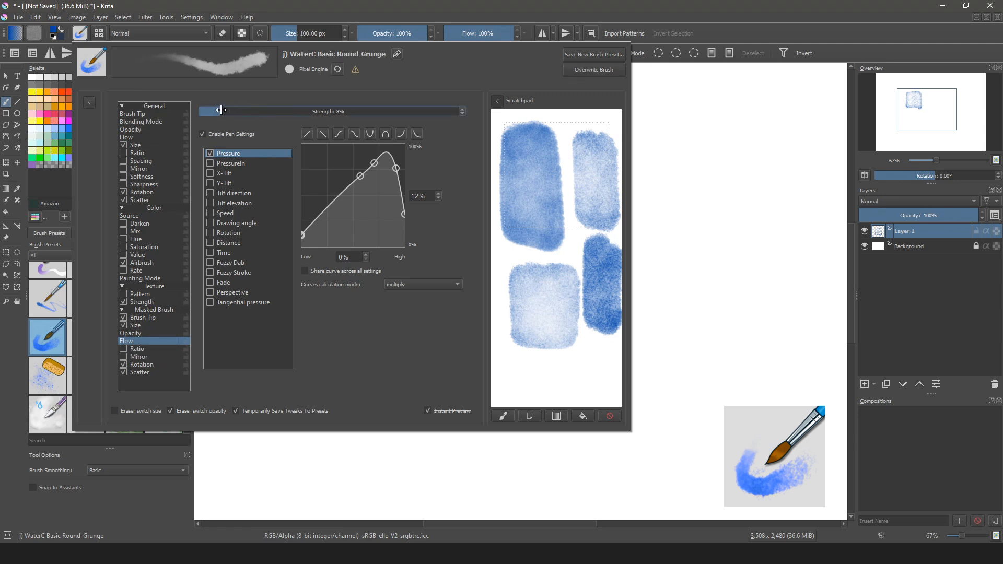
left_click(614, 418)
mouse_move(595, 149)
left_mouse_down()
mouse_move(580, 241)
mouse_move(559, 141)
mouse_move(595, 228)
mouse_move(525, 146)
mouse_move(601, 229)
mouse_move(502, 136)
mouse_move(586, 216)
mouse_move(510, 232)
mouse_move(496, 151)
left_mouse_up()
Set the masked brush's Flow strength to 4% and paint test patches on the scratchpad and below the canvas patch
left_click_drag(216, 112, 212, 113)
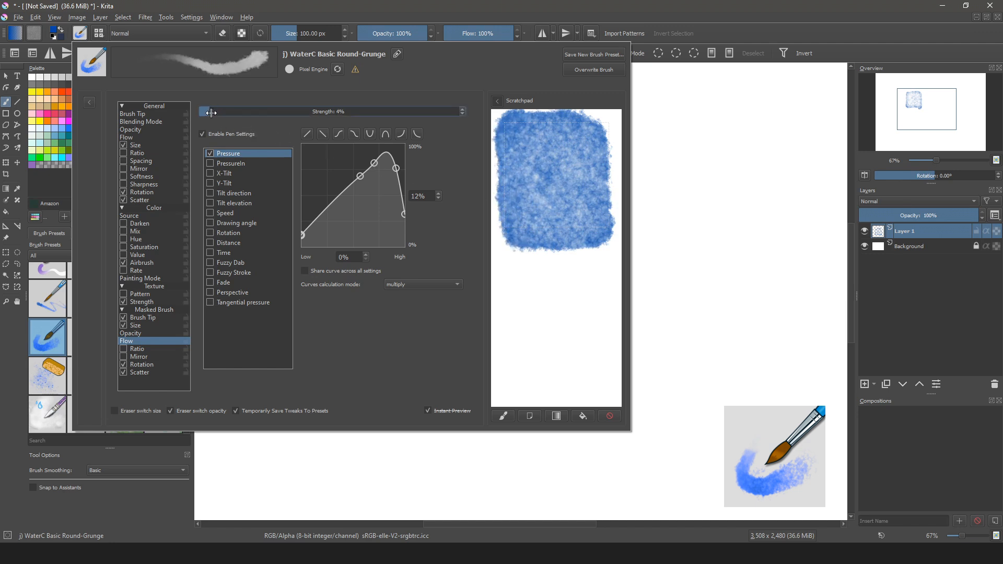
mouse_move(519, 275)
left_mouse_down()
mouse_move(588, 272)
mouse_move(599, 350)
mouse_move(524, 356)
mouse_move(521, 284)
mouse_move(548, 327)
left_mouse_up()
left_click(649, 347)
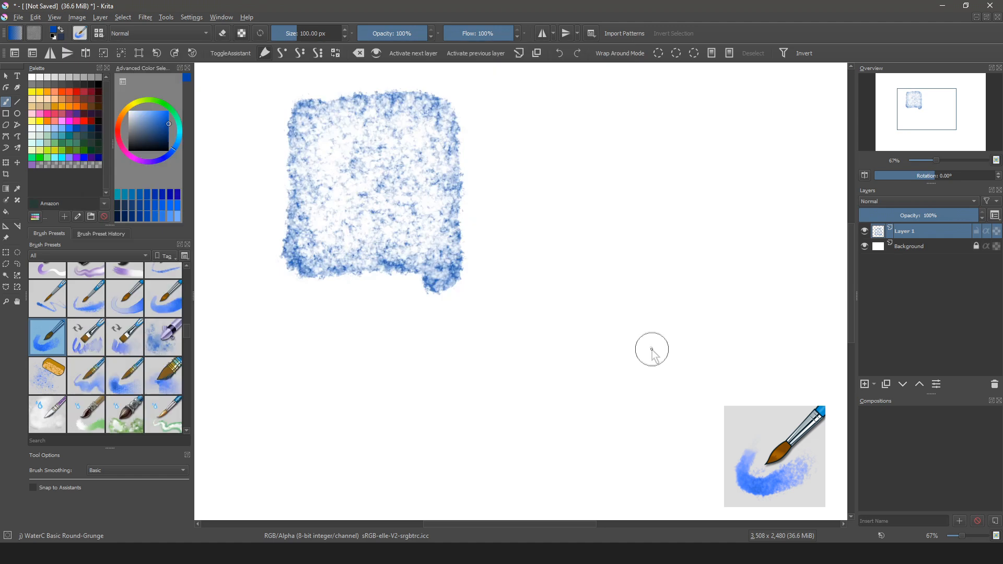
mouse_move(314, 319)
left_mouse_down()
mouse_move(433, 320)
mouse_move(313, 424)
mouse_move(421, 401)
mouse_move(347, 368)
mouse_move(334, 345)
left_mouse_up()
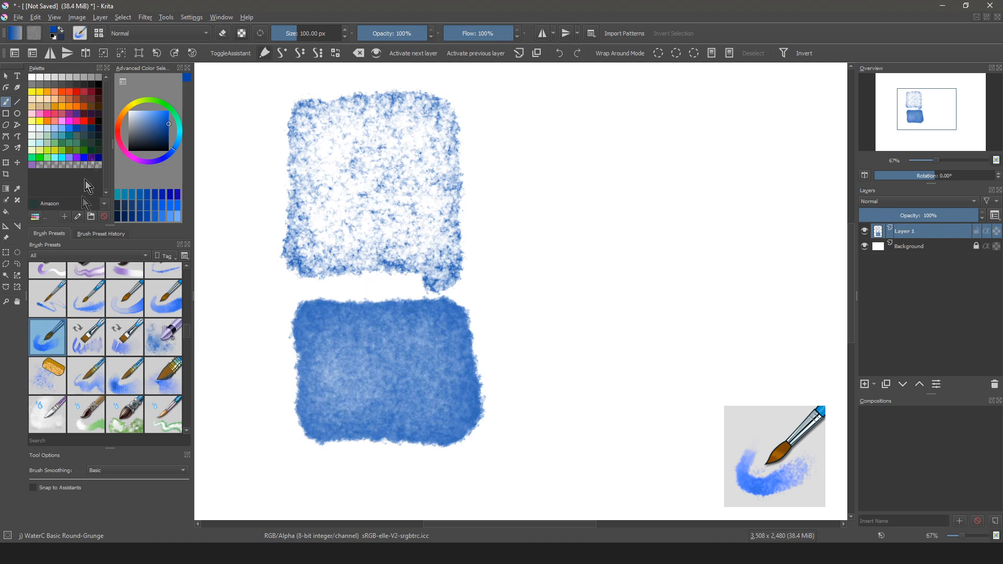
Reopen the Round-Grunge brush settings and raise the masked brush's Flow strength
left_click(81, 35)
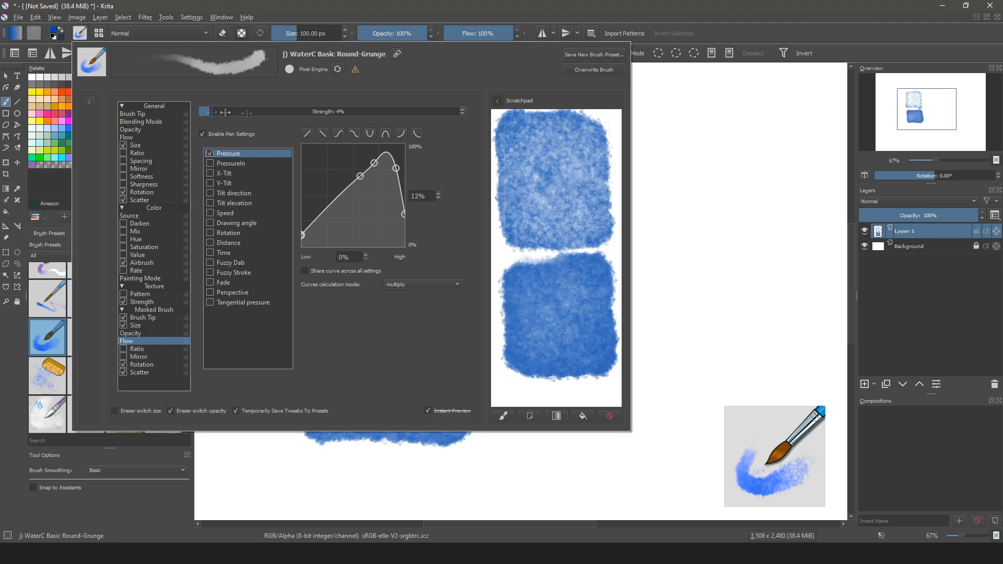
left_click(512, 465)
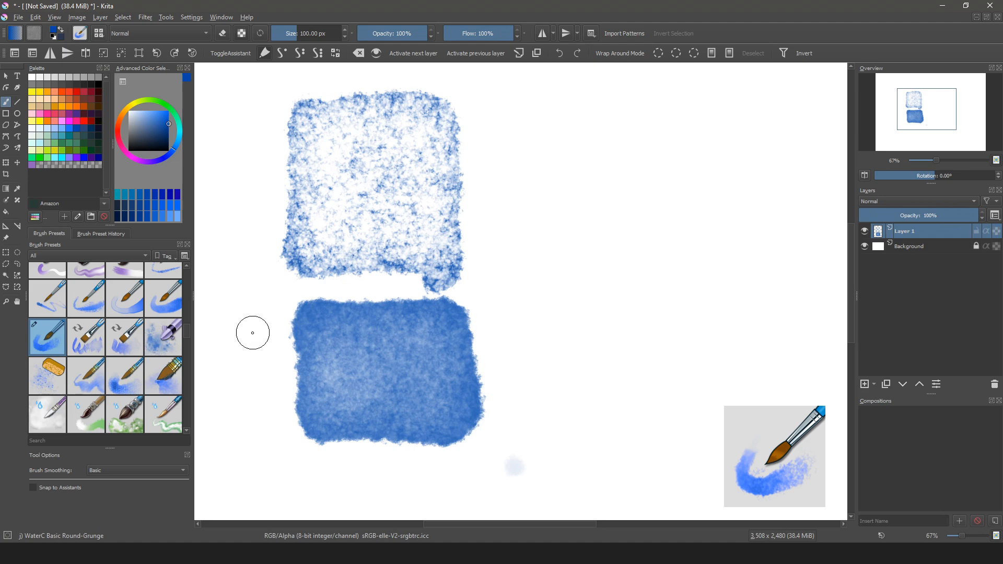
left_click(80, 34)
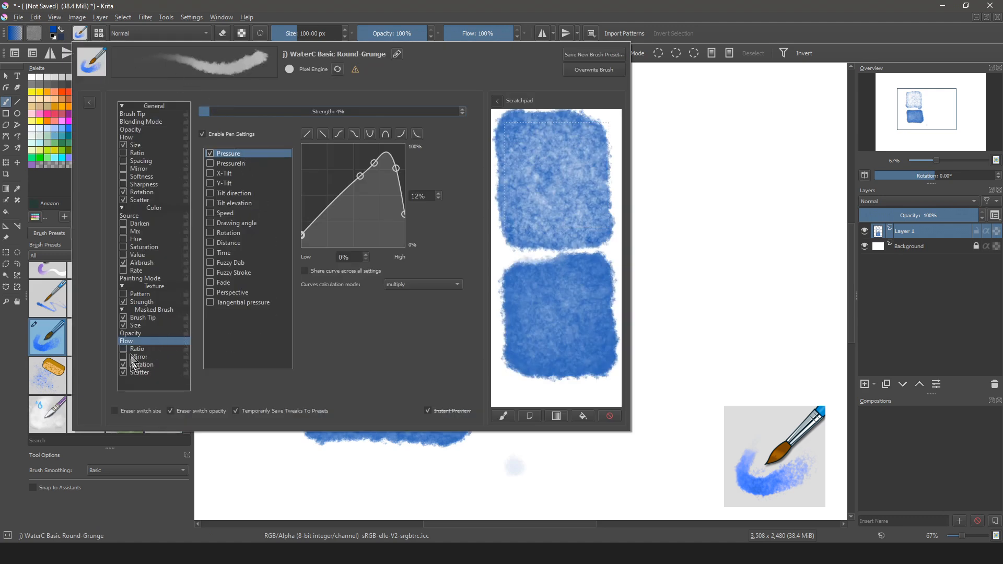
mouse_move(217, 110)
left_mouse_down()
mouse_move(256, 112)
mouse_move(205, 113)
mouse_move(348, 113)
left_mouse_up()
mouse_move(679, 273)
left_mouse_down()
mouse_move(681, 159)
mouse_move(701, 231)
mouse_move(732, 165)
mouse_move(764, 202)
mouse_move(710, 277)
mouse_move(667, 294)
mouse_move(658, 259)
mouse_move(618, 245)
mouse_move(643, 177)
mouse_move(582, 219)
mouse_move(533, 180)
left_mouse_up()
Paint zigzag test strokes across the blank canvas with the WaterC Flat Big-Grain Tilt brush at 200 px
mouse_move(365, 225)
left_mouse_down()
mouse_move(402, 128)
mouse_move(454, 224)
mouse_move(507, 225)
mouse_move(598, 120)
mouse_move(605, 203)
mouse_move(627, 131)
mouse_move(589, 178)
left_mouse_up()
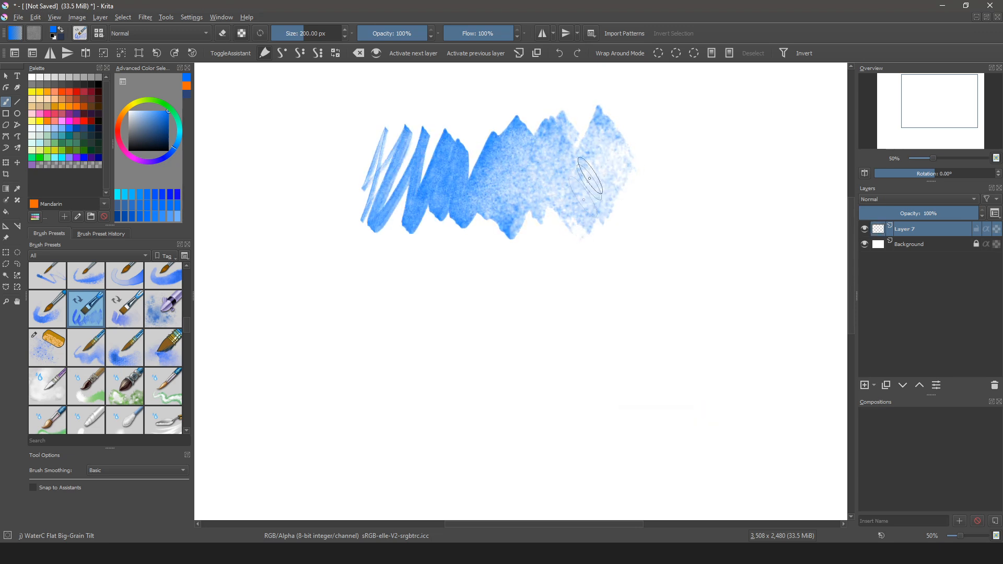
key("period")
mouse_move(381, 261)
left_mouse_down()
mouse_move(355, 340)
mouse_move(428, 277)
mouse_move(467, 321)
mouse_move(538, 316)
left_mouse_up()
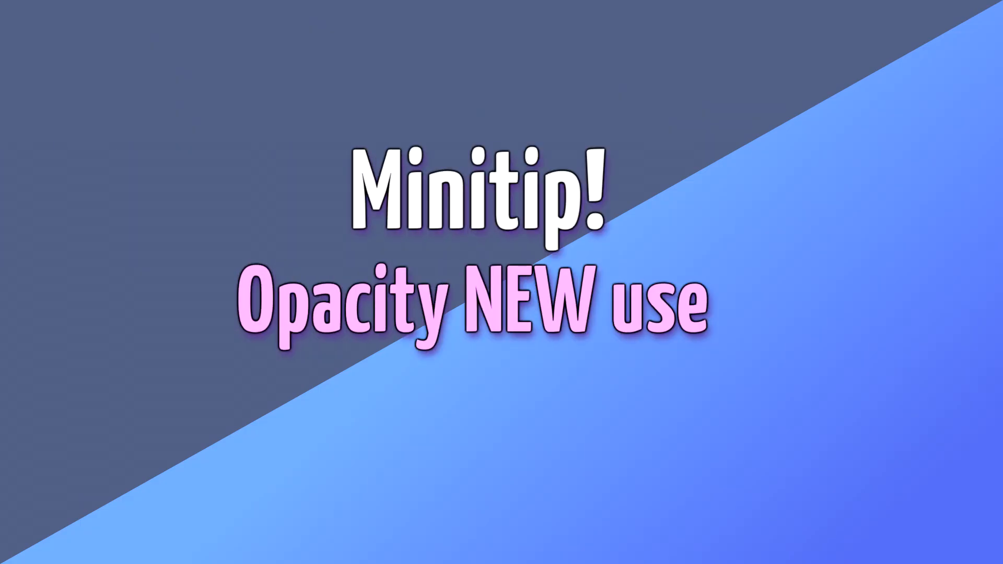
Paint three rows of blue strokes growing from faint to solid, using a different brush preset for each row
mouse_move(660, 57)
left_mouse_down()
mouse_move(693, 90)
mouse_move(720, 77)
mouse_move(783, 102)
mouse_move(861, 94)
left_mouse_up()
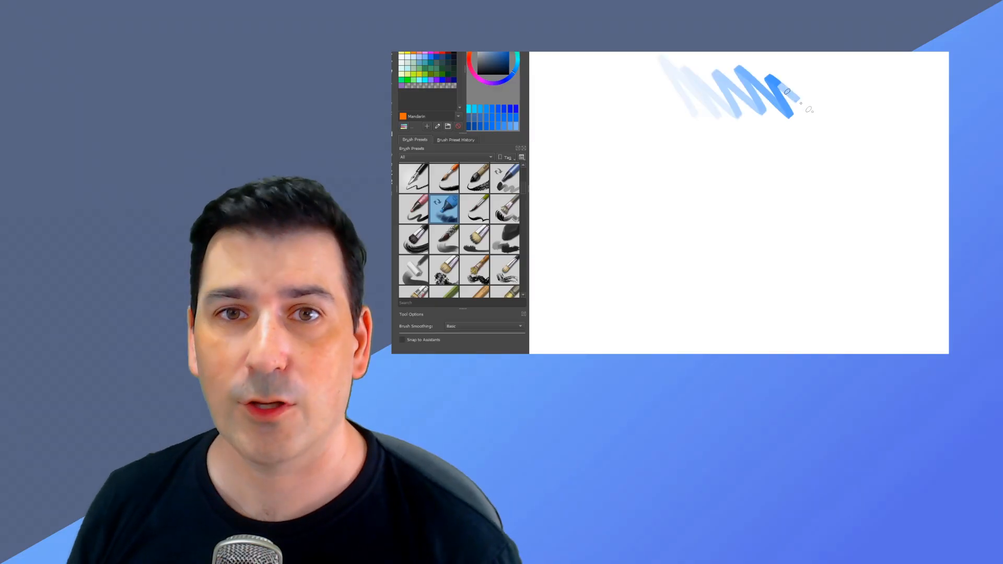
left_click(426, 250)
mouse_move(674, 167)
left_mouse_down()
mouse_move(851, 149)
mouse_move(887, 162)
left_mouse_up()
left_click(452, 272)
mouse_move(673, 211)
left_mouse_down()
mouse_move(742, 265)
mouse_move(745, 222)
mouse_move(834, 247)
mouse_move(860, 224)
mouse_move(878, 235)
left_mouse_up()
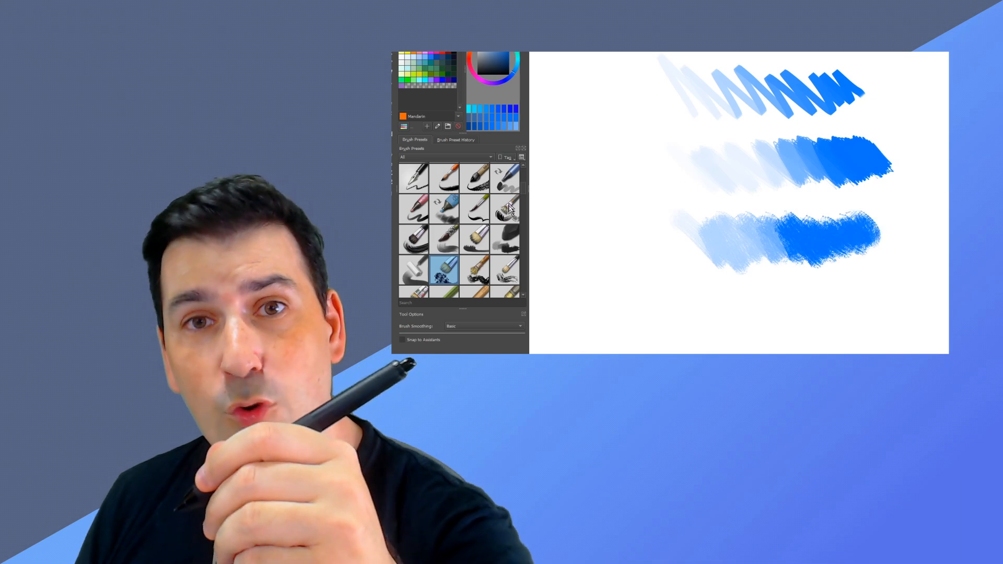
Choose a purple-marked brush preset further down the list and paint a fourth row of test strokes
scroll(528, 199, "down", 5)
left_click(414, 210)
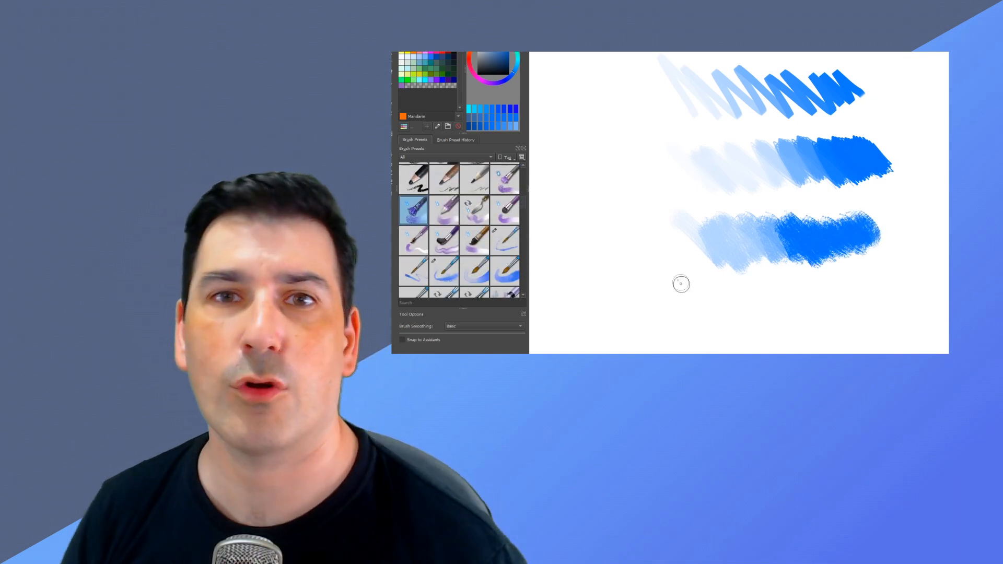
mouse_move(776, 289)
left_mouse_down()
mouse_move(818, 322)
mouse_move(896, 292)
mouse_move(933, 297)
left_mouse_up()
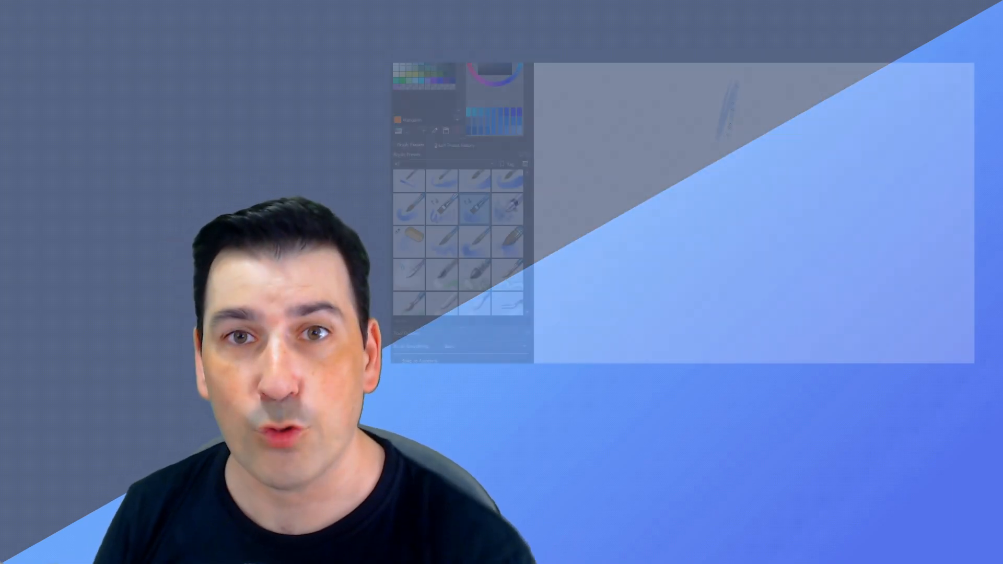
Paint two rows of test strokes across the blank canvas with a flat watercolor brush
mouse_move(731, 94)
left_mouse_down()
mouse_move(866, 95)
mouse_move(883, 124)
mouse_move(927, 112)
mouse_move(883, 110)
mouse_move(928, 111)
left_mouse_up()
mouse_move(706, 189)
left_mouse_down()
mouse_move(740, 171)
mouse_move(764, 187)
mouse_move(805, 180)
mouse_move(796, 176)
mouse_move(836, 197)
mouse_move(813, 188)
mouse_move(795, 205)
mouse_move(732, 189)
mouse_move(784, 253)
mouse_move(790, 218)
mouse_move(778, 201)
mouse_move(804, 215)
mouse_move(782, 214)
mouse_move(827, 179)
mouse_move(874, 174)
mouse_move(883, 189)
mouse_move(861, 209)
mouse_move(884, 184)
mouse_move(923, 177)
mouse_move(900, 172)
mouse_move(954, 172)
left_mouse_up()
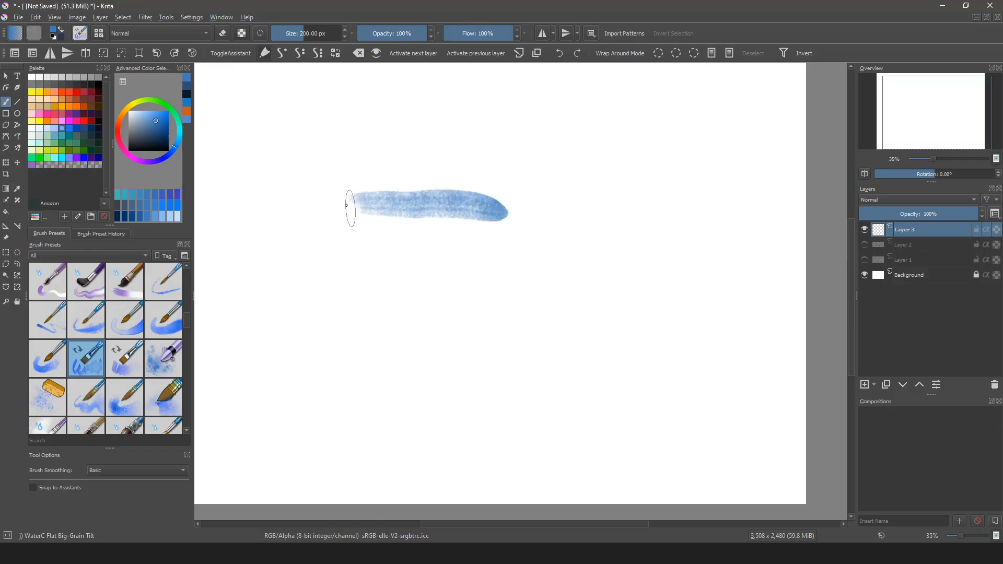
Try a second pass over the horizontal blue stroke with the WaterC Flat Big-Grain Tilt brush, and undo it
mouse_move(347, 208)
left_mouse_down()
mouse_move(546, 197)
mouse_move(397, 215)
mouse_move(512, 219)
mouse_move(427, 238)
mouse_move(512, 258)
mouse_move(428, 258)
mouse_move(499, 269)
mouse_move(441, 275)
mouse_move(521, 219)
mouse_move(390, 198)
mouse_move(577, 186)
mouse_move(346, 185)
mouse_move(589, 208)
mouse_move(356, 213)
mouse_move(575, 215)
mouse_move(528, 230)
mouse_move(402, 235)
left_mouse_up()
key("ctrl+z")
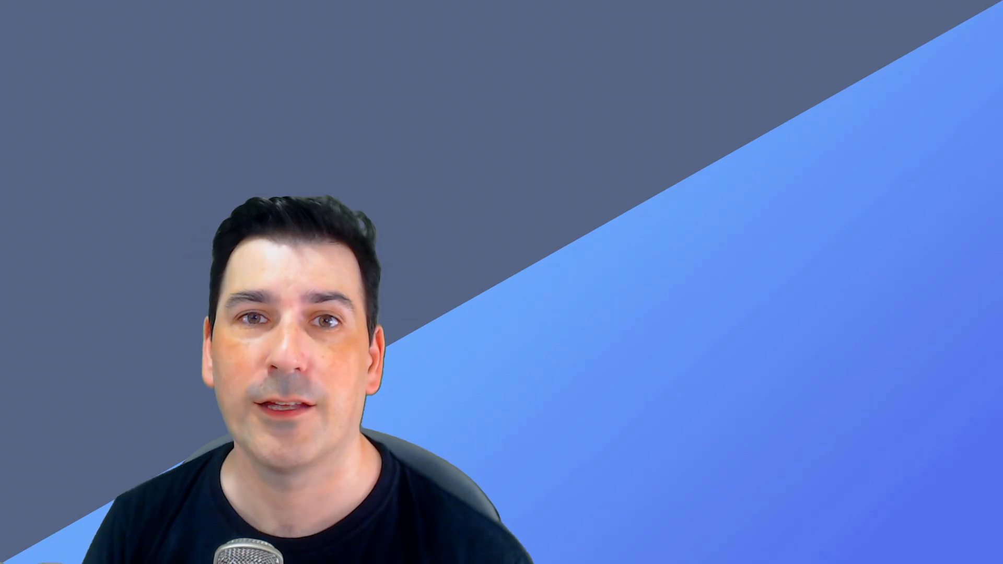
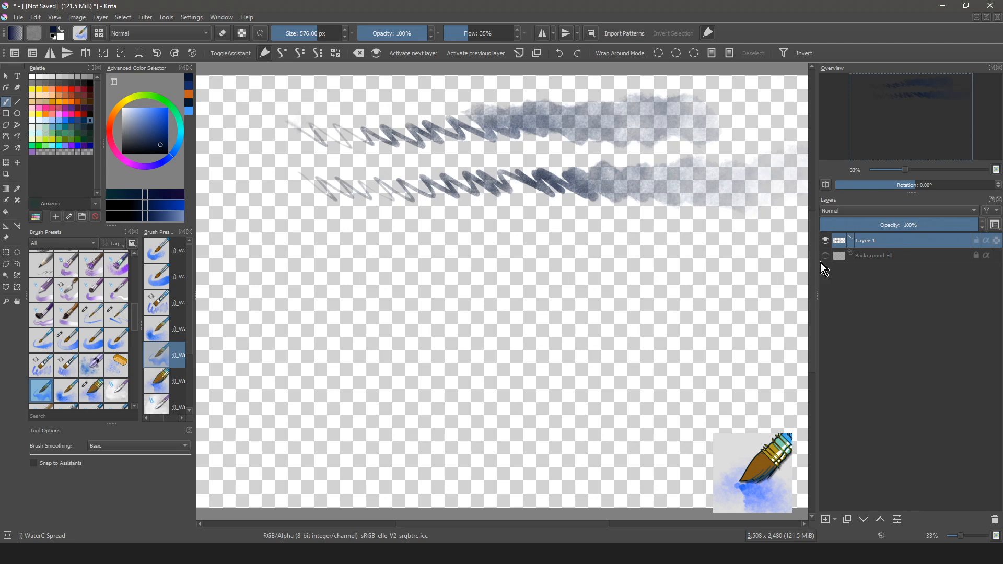
Show the Background Fill layer and paint a band fading from dark to light with the WaterC Spread brush
left_click(826, 256)
mouse_move(331, 252)
left_mouse_down()
mouse_move(341, 231)
mouse_move(382, 254)
mouse_move(385, 228)
mouse_move(348, 249)
mouse_move(409, 259)
mouse_move(337, 266)
mouse_move(395, 273)
mouse_move(360, 275)
mouse_move(325, 266)
mouse_move(313, 243)
mouse_move(399, 227)
mouse_move(399, 279)
mouse_move(409, 227)
mouse_move(409, 279)
mouse_move(415, 226)
mouse_move(425, 277)
mouse_move(423, 224)
mouse_move(439, 270)
mouse_move(441, 231)
mouse_move(457, 268)
mouse_move(453, 241)
mouse_move(492, 270)
mouse_move(487, 233)
mouse_move(496, 248)
mouse_move(515, 233)
mouse_move(525, 270)
mouse_move(536, 244)
mouse_move(554, 237)
mouse_move(566, 264)
mouse_move(584, 241)
mouse_move(600, 275)
mouse_move(652, 225)
left_mouse_up()
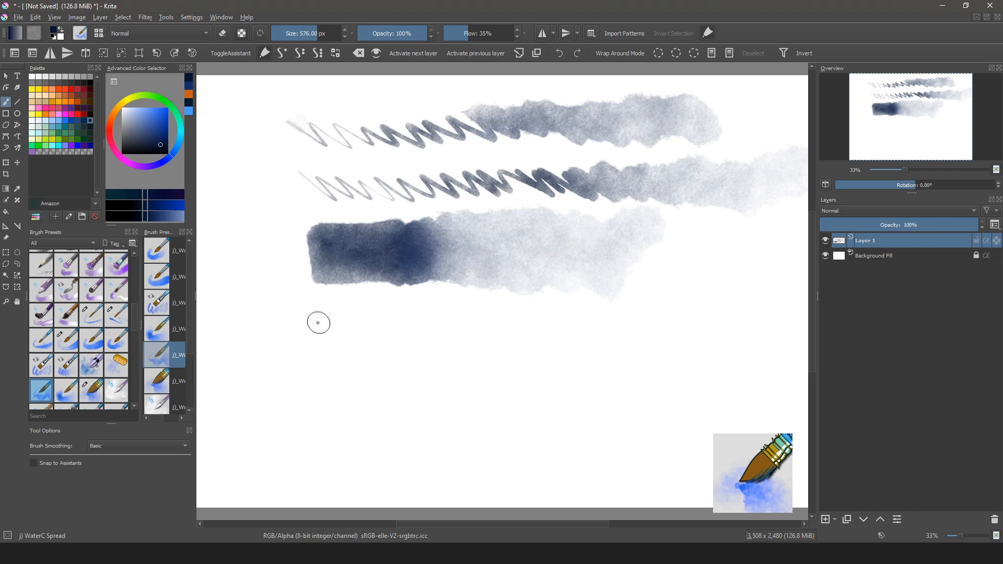
Paint a longer WaterC Spread band below, darkest along its lower edge, and inspect its texture up close
left_click(311, 328)
mouse_move(312, 333)
left_mouse_down()
mouse_move(307, 320)
mouse_move(334, 337)
mouse_move(331, 311)
mouse_move(340, 337)
mouse_move(324, 338)
mouse_move(362, 340)
mouse_move(369, 324)
mouse_move(396, 338)
mouse_move(494, 338)
mouse_move(475, 340)
mouse_move(490, 347)
mouse_move(549, 347)
mouse_move(574, 334)
mouse_move(553, 352)
mouse_move(475, 354)
mouse_move(563, 357)
mouse_move(459, 363)
mouse_move(559, 366)
mouse_move(347, 363)
mouse_move(430, 362)
mouse_move(323, 373)
mouse_move(601, 371)
mouse_move(293, 370)
mouse_move(269, 337)
mouse_move(267, 352)
mouse_move(256, 319)
mouse_move(251, 353)
mouse_move(253, 334)
left_mouse_up()
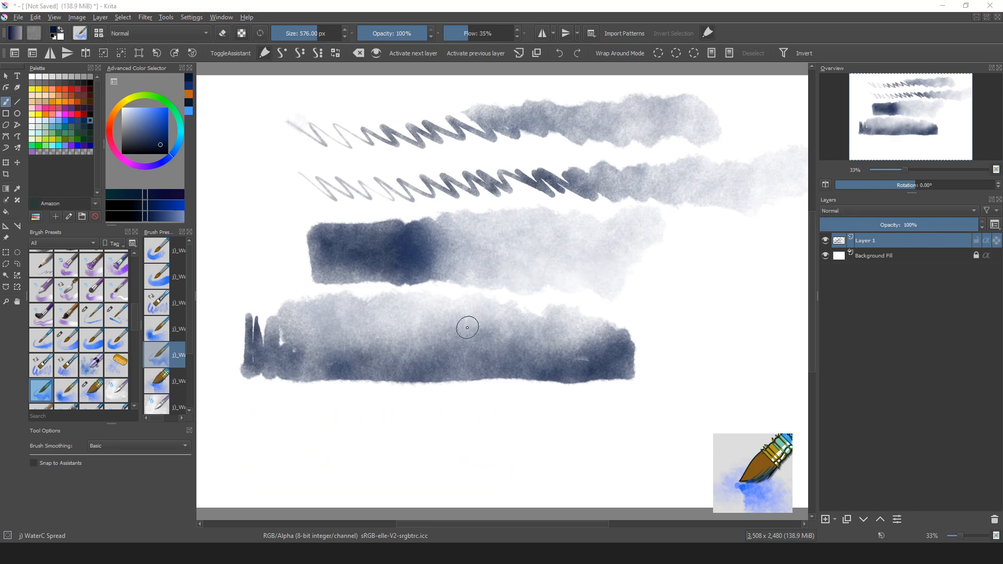
scroll(466, 328, "up", 4)
scroll(403, 359, "down", 2)
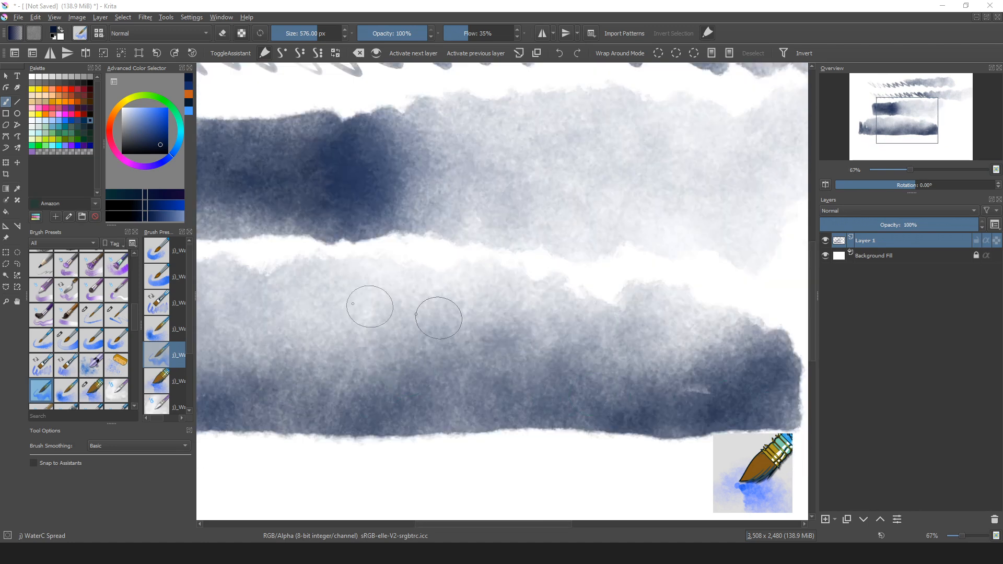
scroll(327, 324, "down", 1)
mouse_move(371, 231)
left_mouse_down()
mouse_move(405, 172)
mouse_move(398, 205)
mouse_move(409, 197)
mouse_move(408, 186)
mouse_move(400, 192)
left_mouse_up()
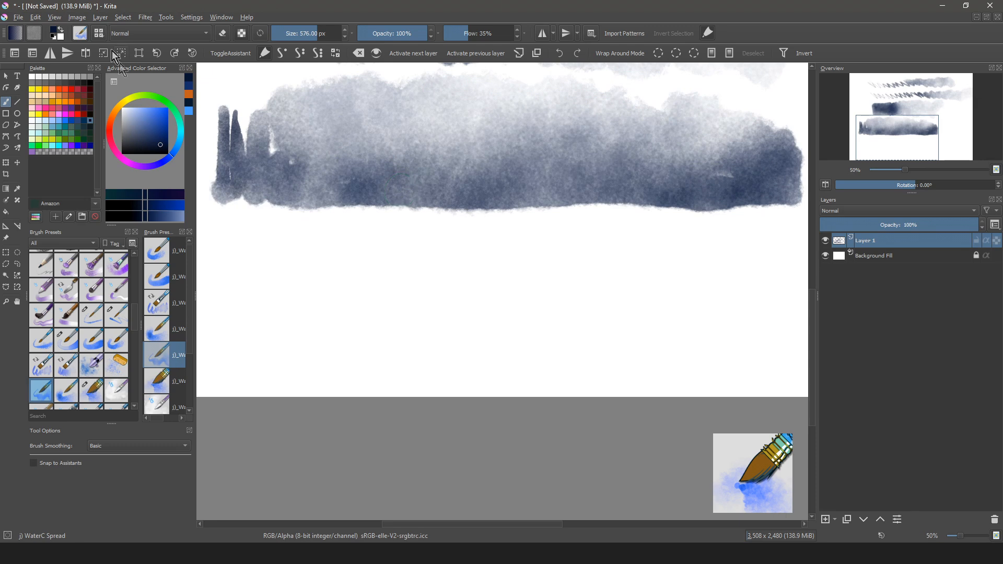
Open WaterC Spread's main brush tip settings and paint a vertical test stroke on the cleared scratchpad
left_click(82, 35)
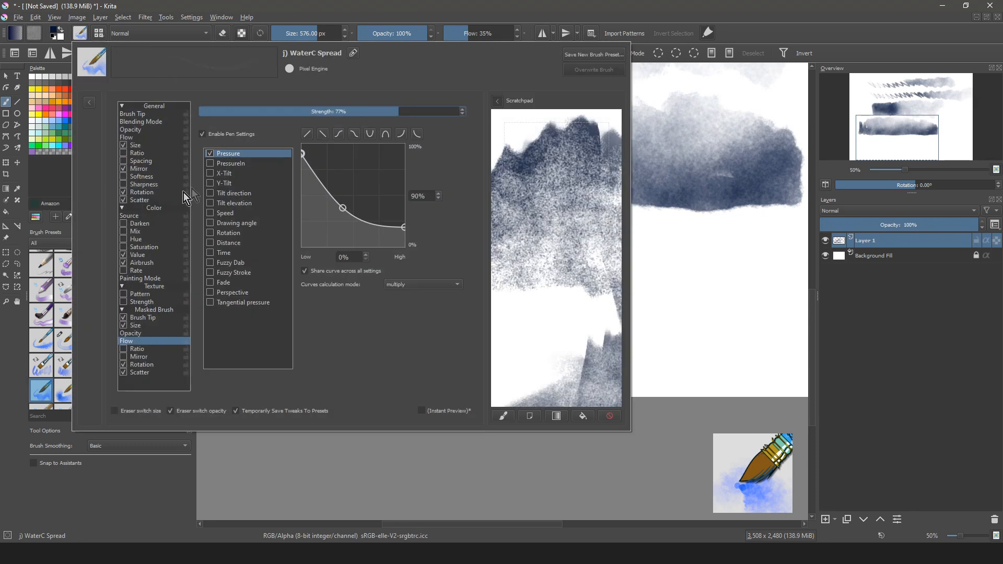
left_click(144, 116)
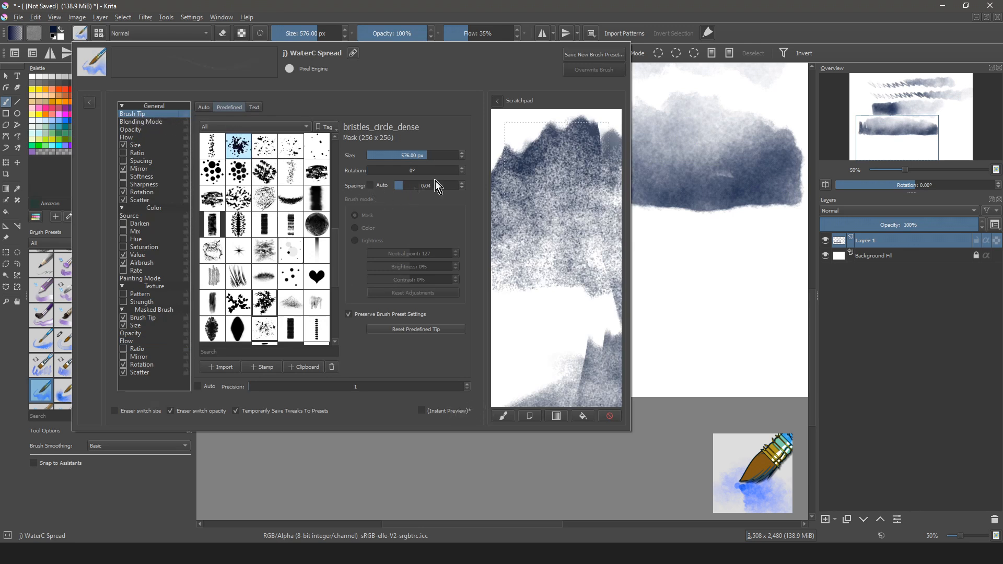
left_click(609, 416)
mouse_move(589, 143)
left_mouse_down()
mouse_move(596, 216)
mouse_move(575, 233)
mouse_move(578, 199)
mouse_move(585, 255)
mouse_move(565, 210)
left_mouse_up()
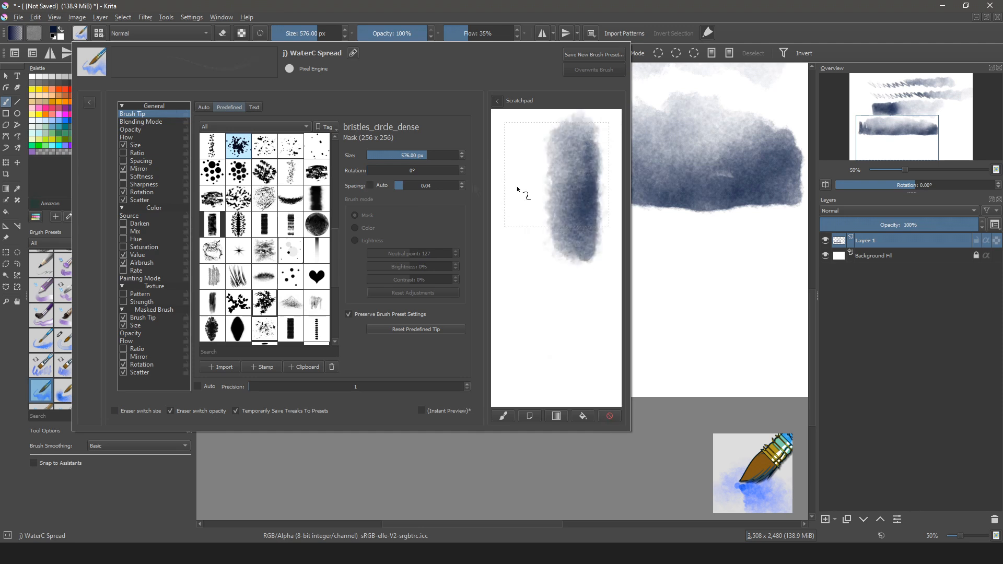
Examine the masked brush's size and brush tip settings
left_click(145, 324)
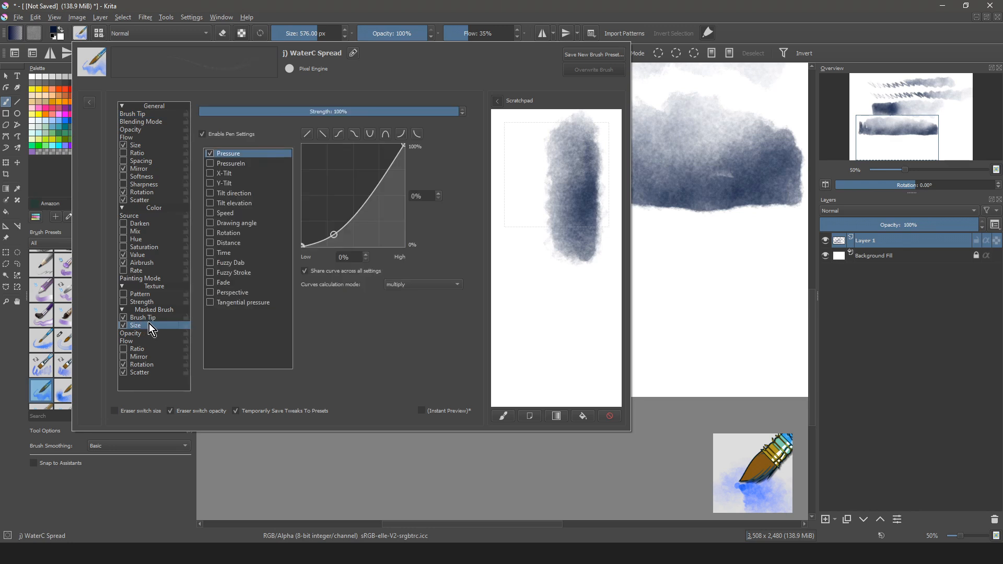
left_click(149, 318)
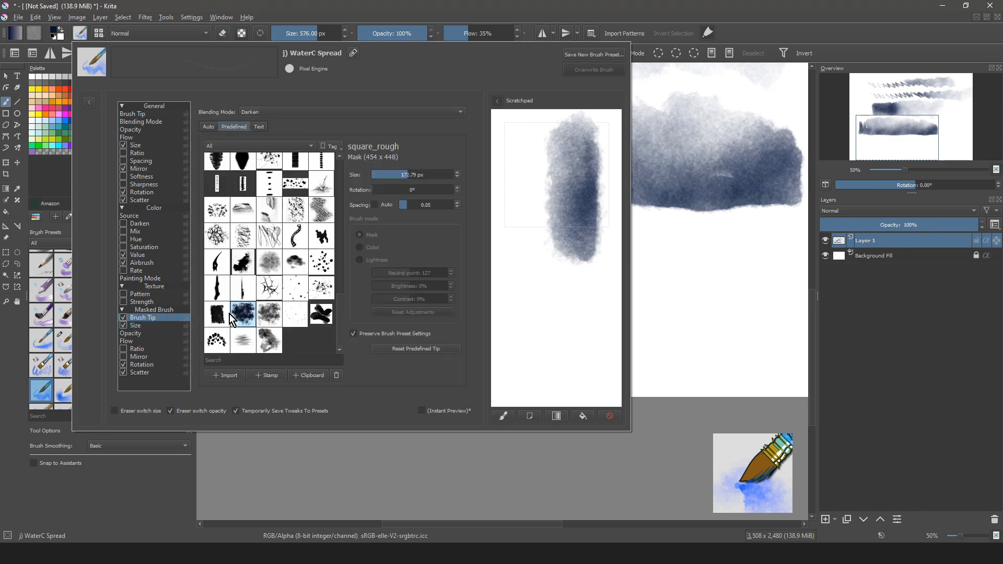
Set the main brush tip to chalk_sparse and paint a vertical test stroke beside the first on the scratchpad
left_click(135, 114)
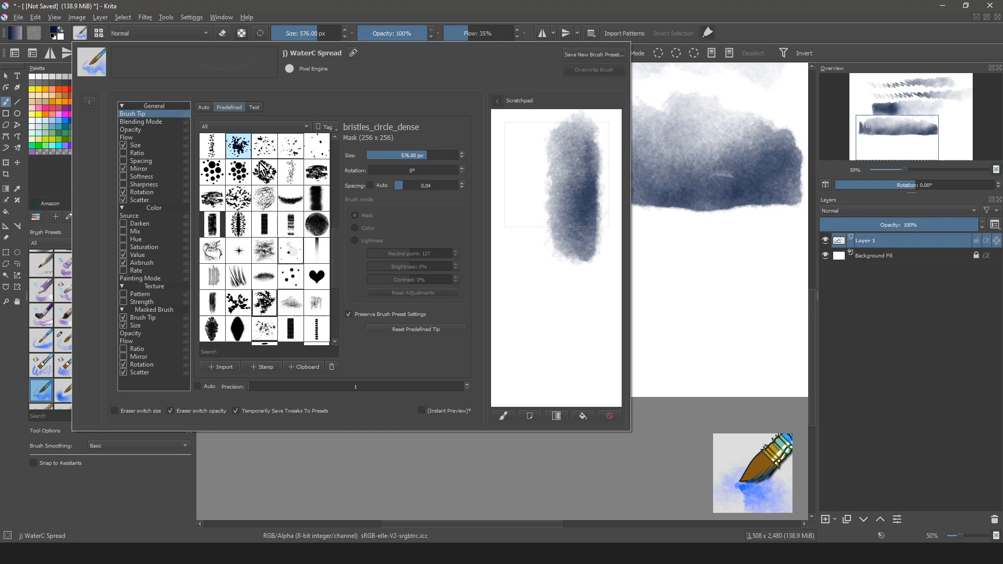
left_click(269, 202)
mouse_move(519, 140)
left_mouse_down()
mouse_move(519, 236)
mouse_move(508, 136)
mouse_move(510, 231)
mouse_move(521, 245)
mouse_move(522, 123)
mouse_move(529, 238)
mouse_move(510, 261)
mouse_move(501, 226)
mouse_move(525, 257)
mouse_move(509, 286)
left_mouse_up()
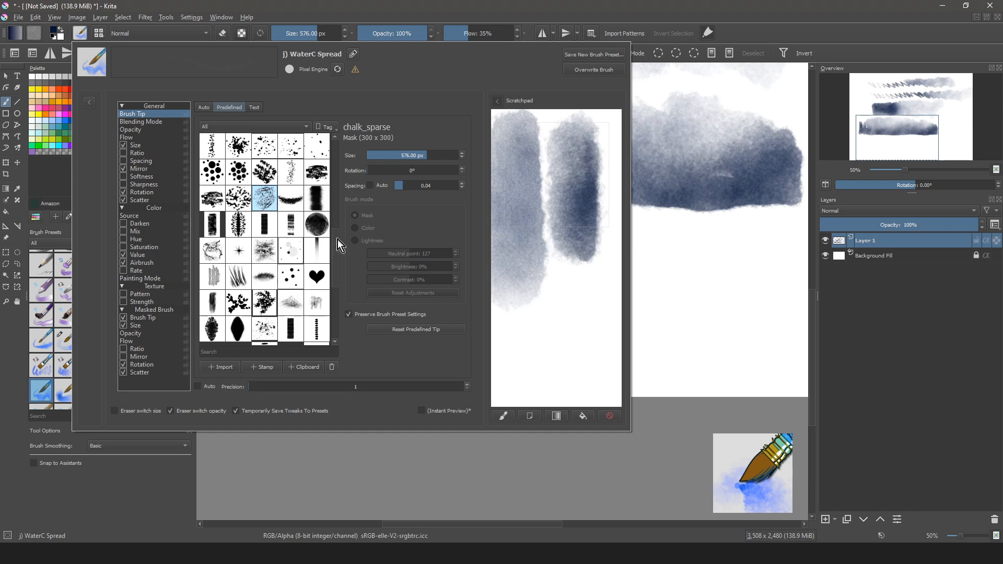
Set the main brush tip to scribbles, test it with broad strokes on the lower scratchpad, and clear the scratchpad
mouse_move(337, 240)
left_mouse_down()
mouse_move(338, 271)
mouse_move(326, 280)
left_mouse_up()
left_click(275, 292)
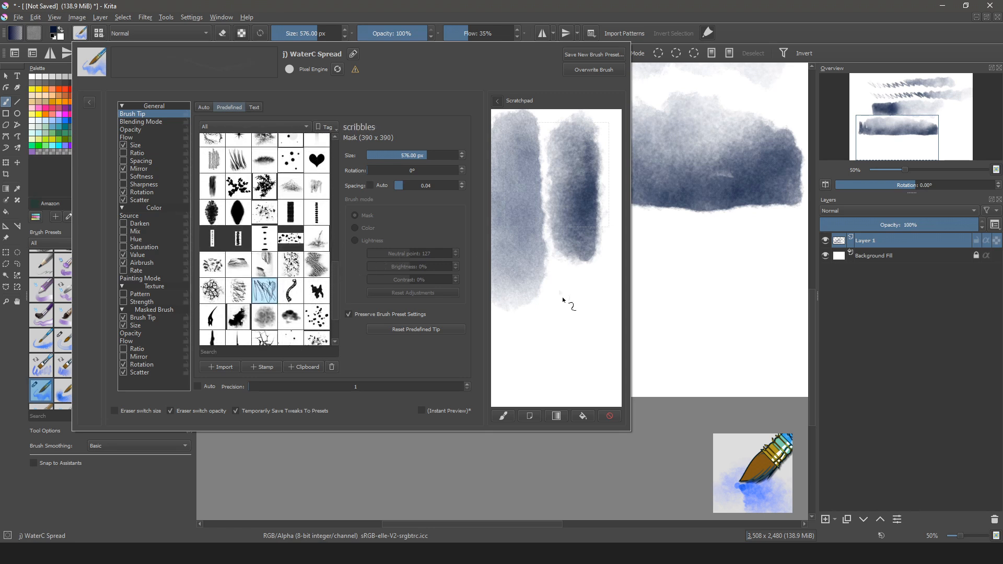
mouse_move(594, 299)
left_mouse_down()
mouse_move(595, 362)
mouse_move(584, 291)
left_mouse_up()
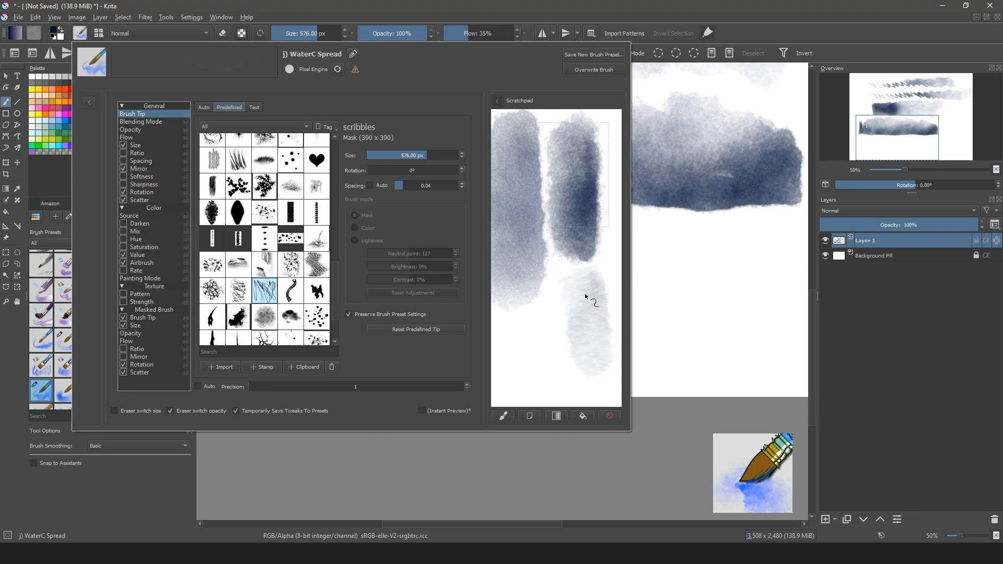
mouse_move(575, 350)
left_mouse_down()
mouse_move(574, 370)
mouse_move(548, 323)
left_mouse_up()
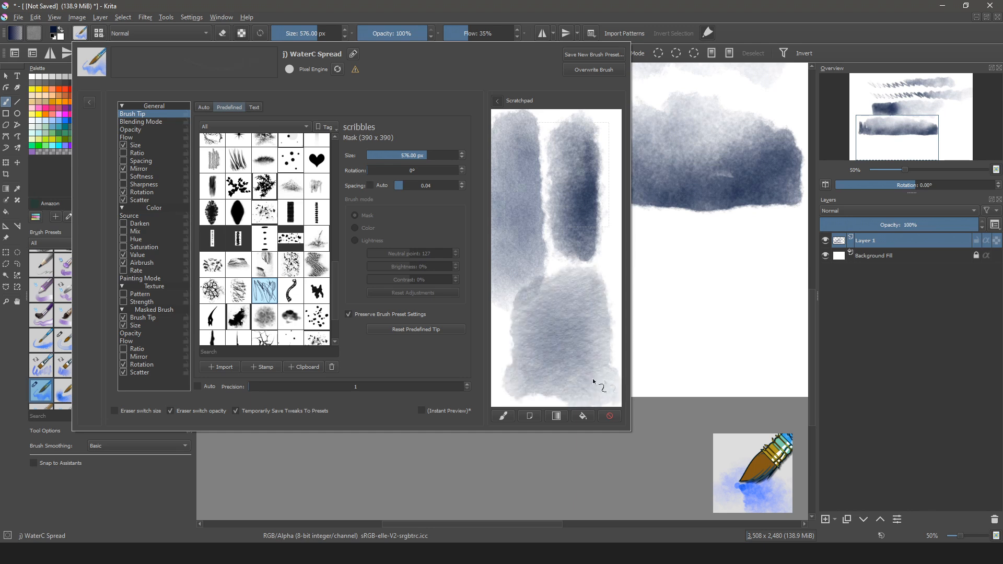
mouse_move(600, 280)
left_mouse_down()
mouse_move(605, 364)
mouse_move(540, 397)
mouse_move(514, 393)
mouse_move(515, 356)
mouse_move(502, 392)
mouse_move(590, 345)
left_mouse_up()
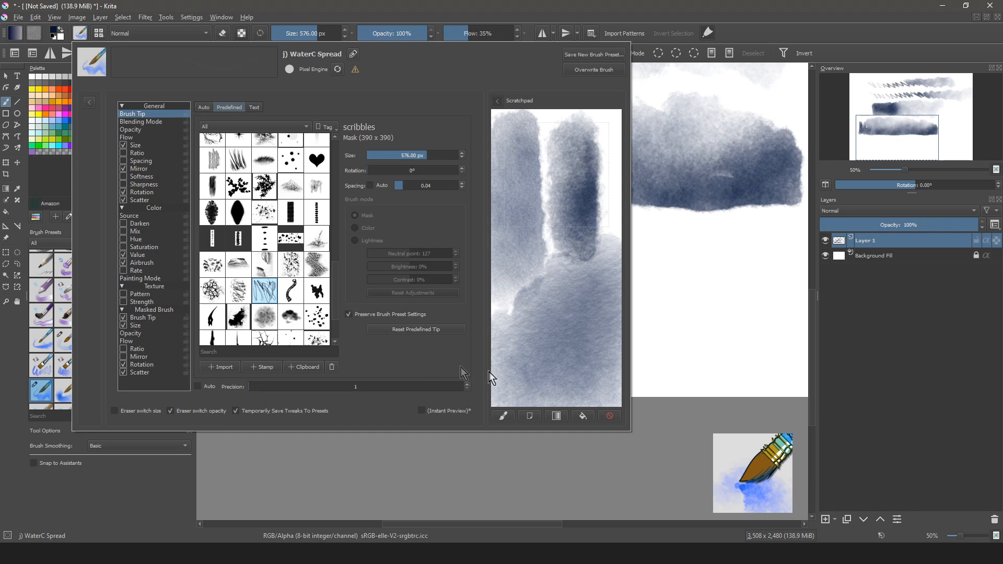
left_click(609, 417)
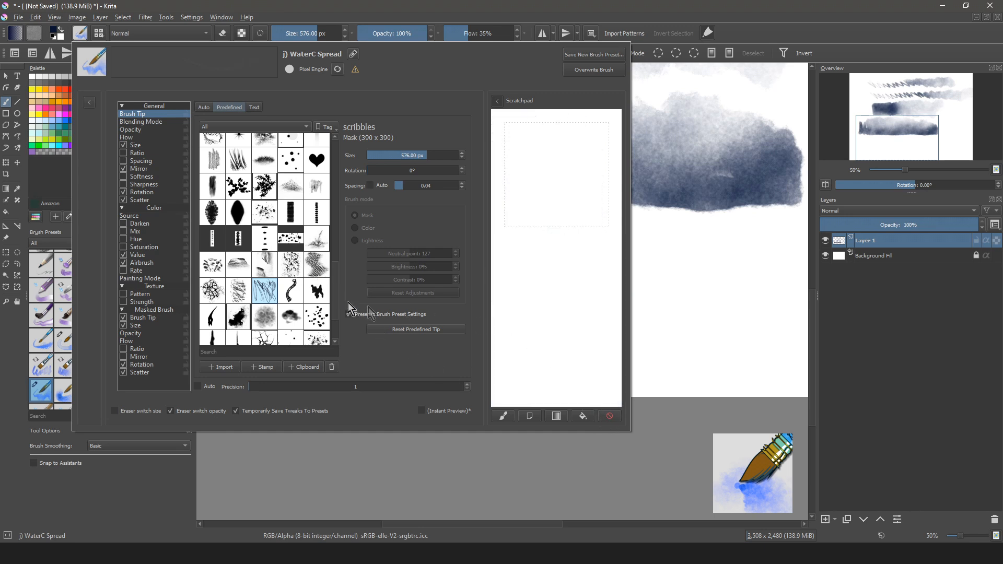
Set the main brush tip to Rock Pitted and paint broad overlapping test strokes across the upper scratchpad
left_click(291, 267)
mouse_move(583, 163)
left_mouse_down()
mouse_move(593, 229)
mouse_move(576, 157)
mouse_move(577, 191)
left_mouse_up()
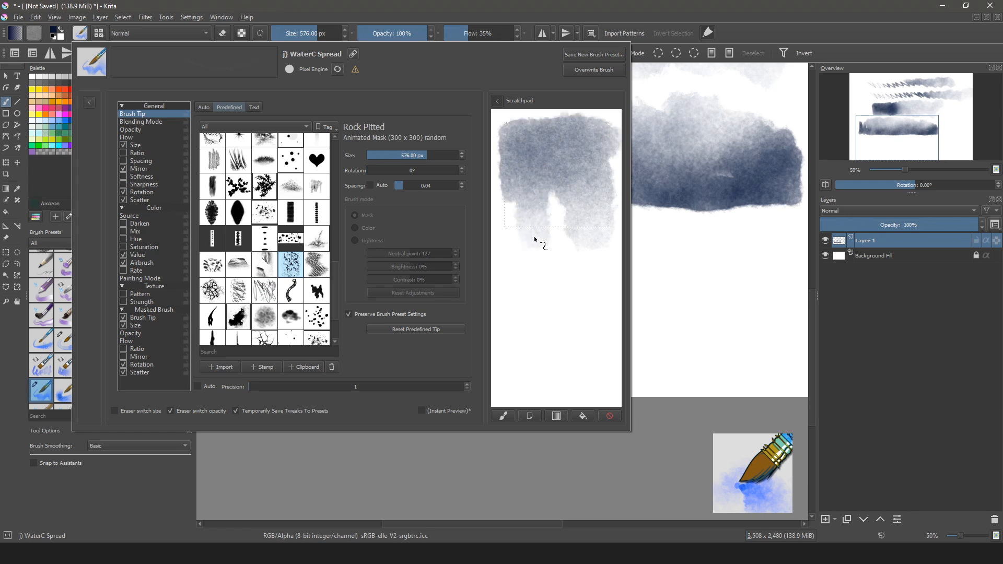
left_click_drag(535, 230, 514, 178)
mouse_move(567, 264)
left_mouse_down()
mouse_move(593, 262)
mouse_move(595, 169)
mouse_move(591, 270)
left_mouse_up()
left_click_drag(593, 137, 566, 139)
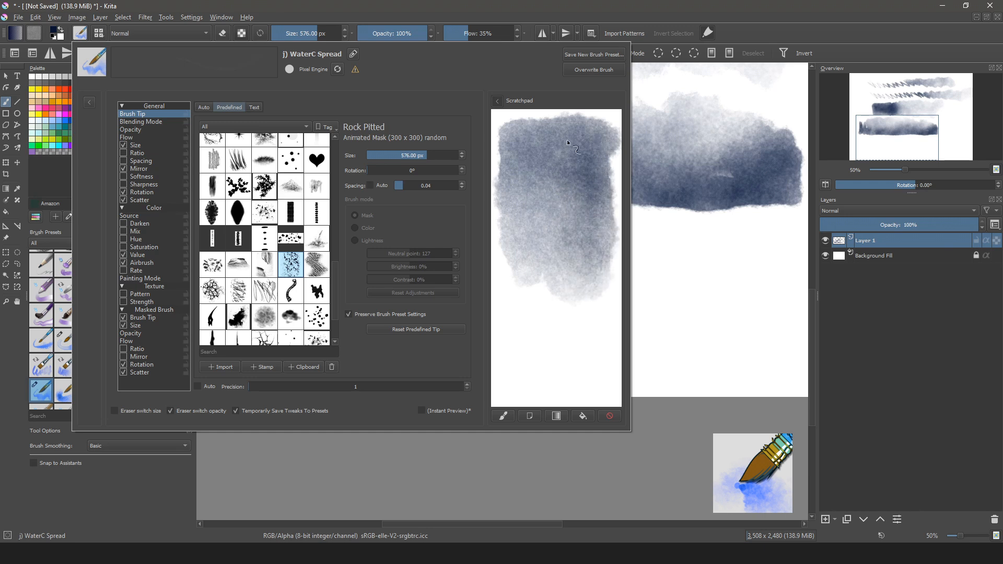
left_click_drag(580, 277, 507, 287)
Set the main brush tip to flat-tip-dirty, test it with broad strokes on the cleared scratchpad, and clear the scratchpad again
left_click(294, 243)
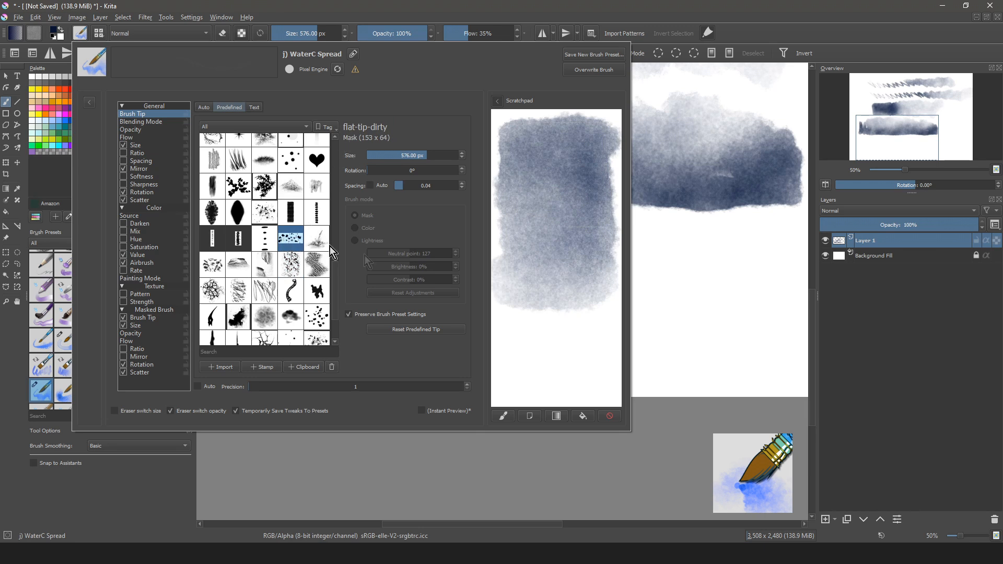
left_click(610, 416)
mouse_move(606, 175)
left_mouse_down()
mouse_move(604, 215)
mouse_move(579, 170)
mouse_move(548, 150)
mouse_move(593, 151)
mouse_move(538, 140)
mouse_move(509, 156)
mouse_move(569, 219)
mouse_move(528, 243)
mouse_move(579, 262)
mouse_move(604, 222)
left_mouse_up()
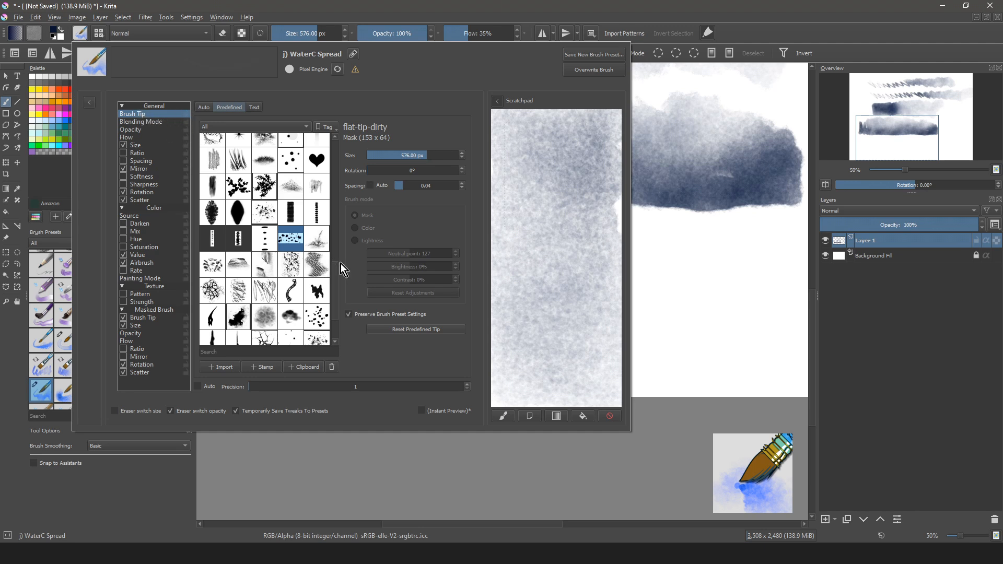
left_click_drag(334, 285, 333, 309)
mouse_move(541, 221)
left_mouse_down()
mouse_move(511, 277)
mouse_move(601, 313)
left_mouse_up()
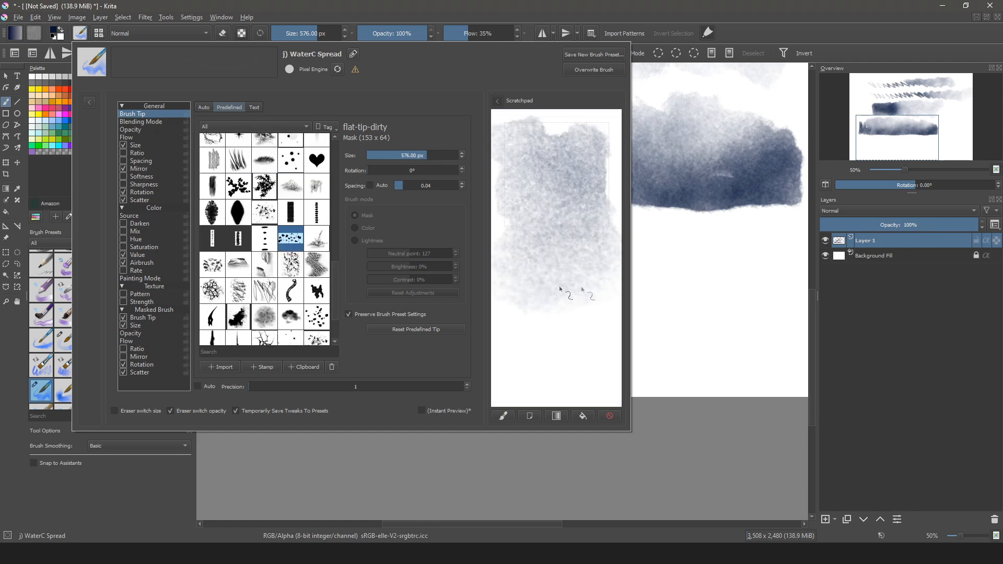
left_click(609, 415)
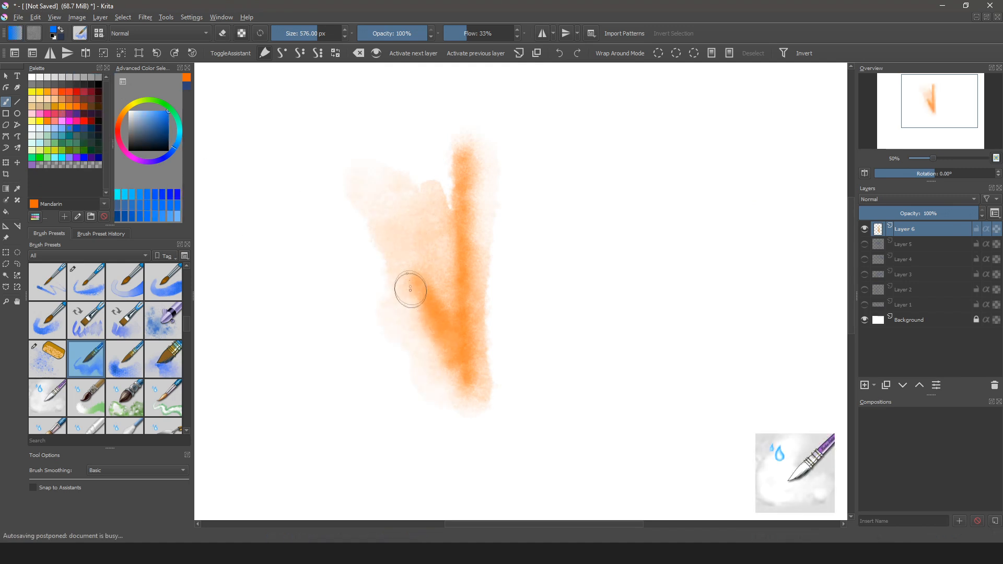
Paint a blue diagonal stroke over the orange V shape and blend the two colors with WaterC Water-Pattern
mouse_move(361, 207)
left_mouse_down()
mouse_move(427, 273)
mouse_move(391, 186)
mouse_move(469, 403)
left_mouse_up()
key("slash")
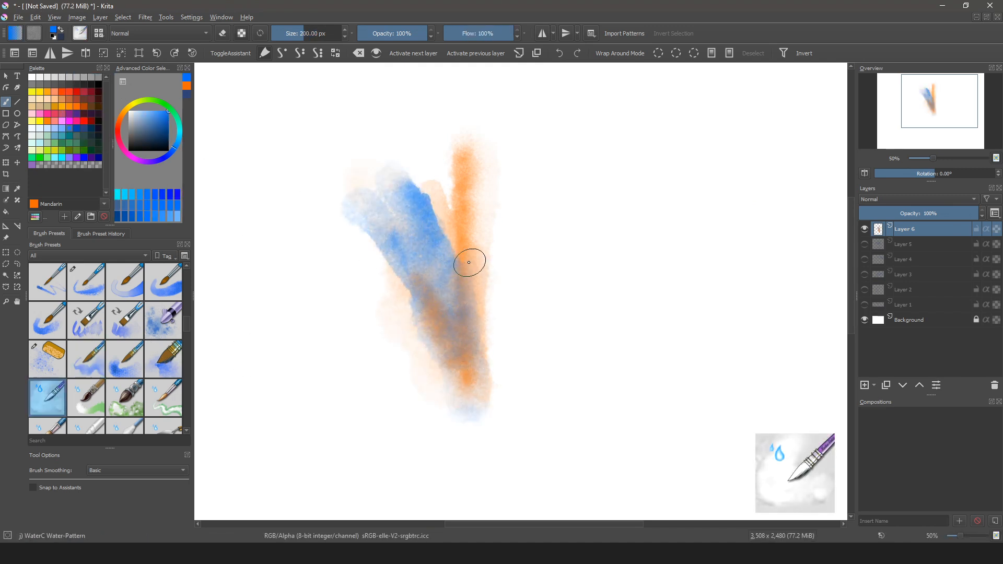
left_click_drag(451, 235, 434, 224)
mouse_move(388, 251)
left_mouse_down()
mouse_move(402, 300)
mouse_move(403, 283)
mouse_move(340, 199)
mouse_move(390, 202)
mouse_move(437, 353)
mouse_move(468, 354)
mouse_move(453, 242)
left_mouse_up()
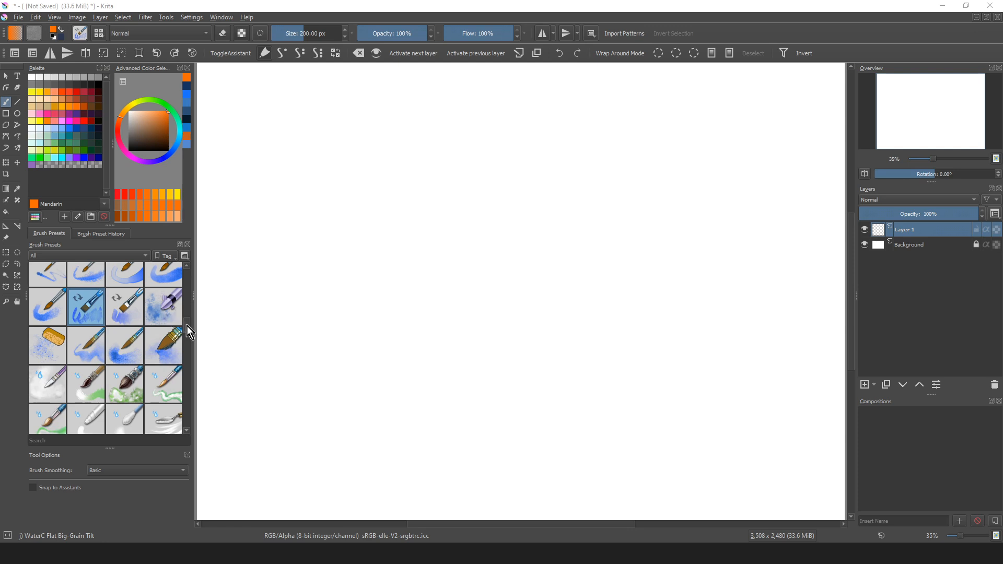
Open the settings of WaterC Flat Big-Grain Tilt, paint a test stroke in the scratchpad's dashed area, and show the Rotation settings
scroll(187, 324, "up", 2)
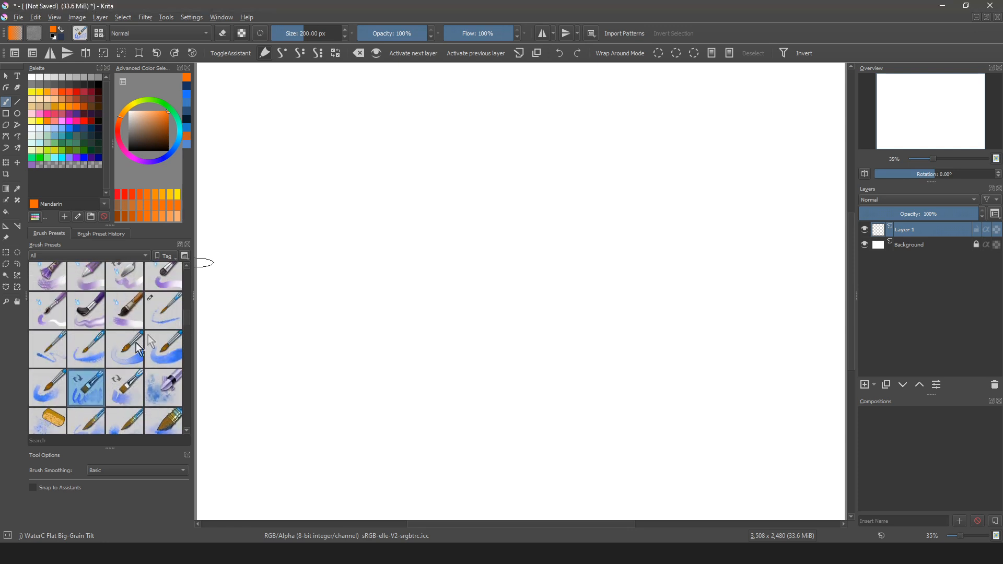
scroll(187, 323, "down", 2)
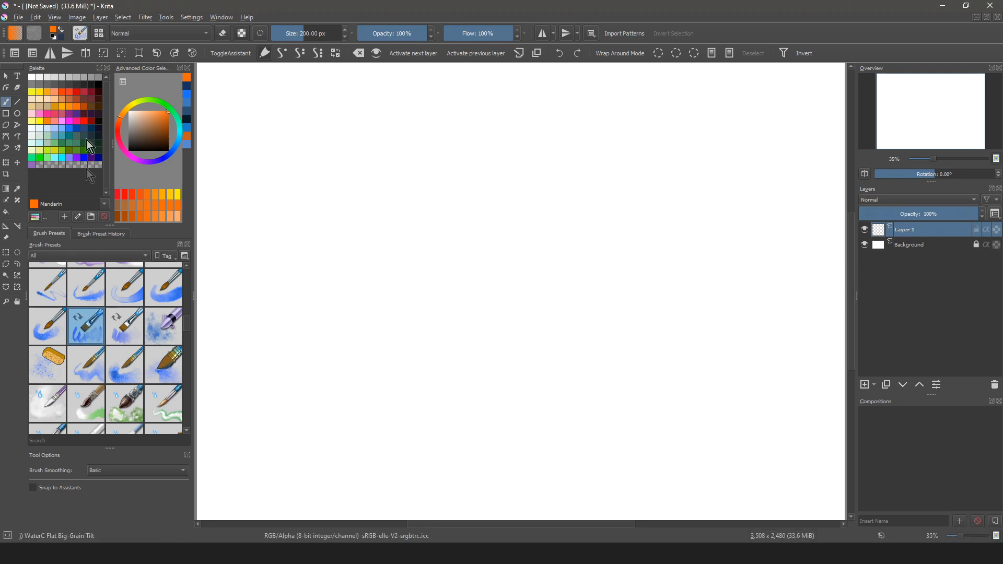
left_click(81, 35)
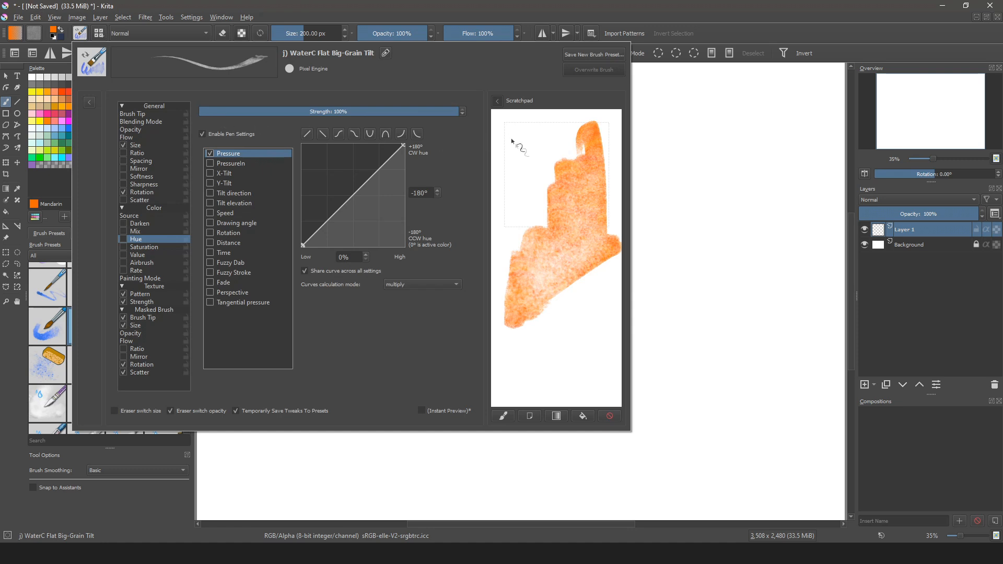
mouse_move(525, 145)
left_mouse_down()
mouse_move(563, 131)
mouse_move(510, 201)
left_mouse_up()
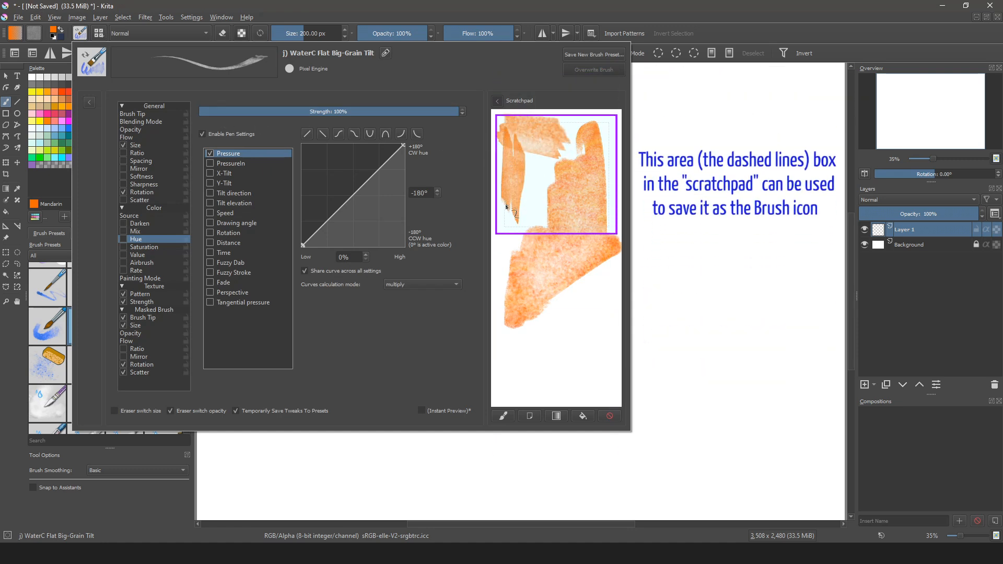
left_click(141, 192)
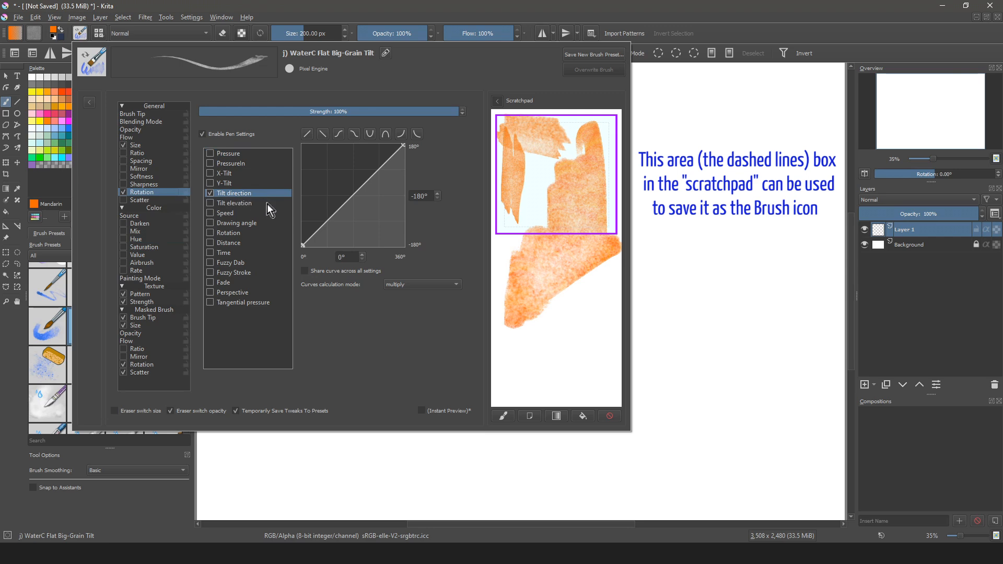
Change the main brush tip to Circle Hard Eroded from the predefined tips
left_click(146, 115)
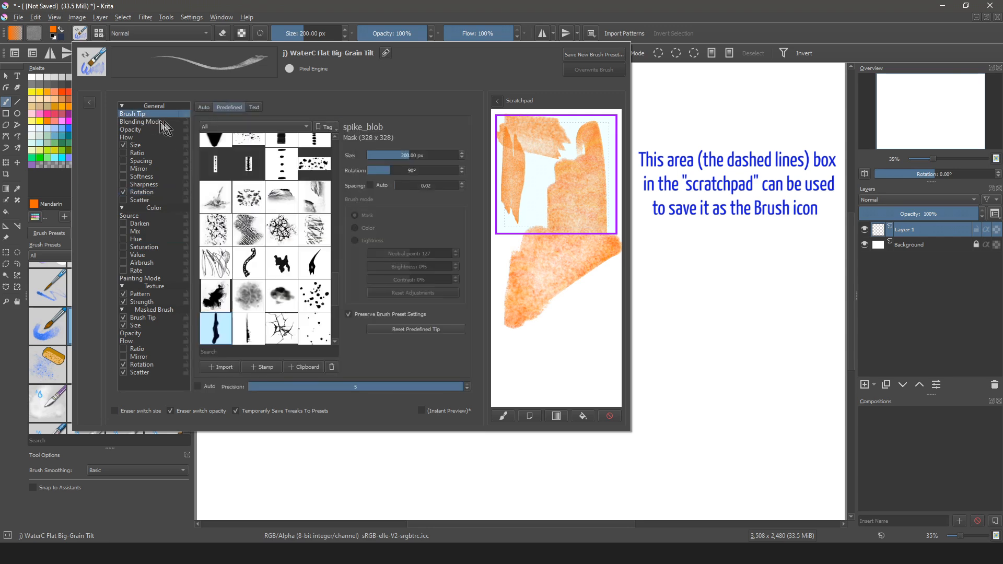
left_click_drag(336, 286, 336, 223)
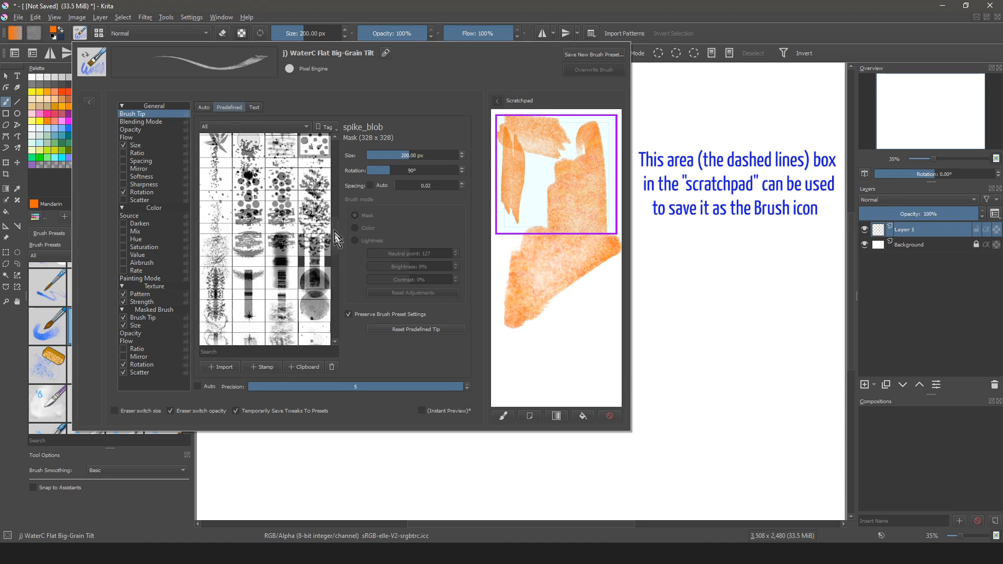
scroll(320, 217, "down", 2)
left_click(323, 224)
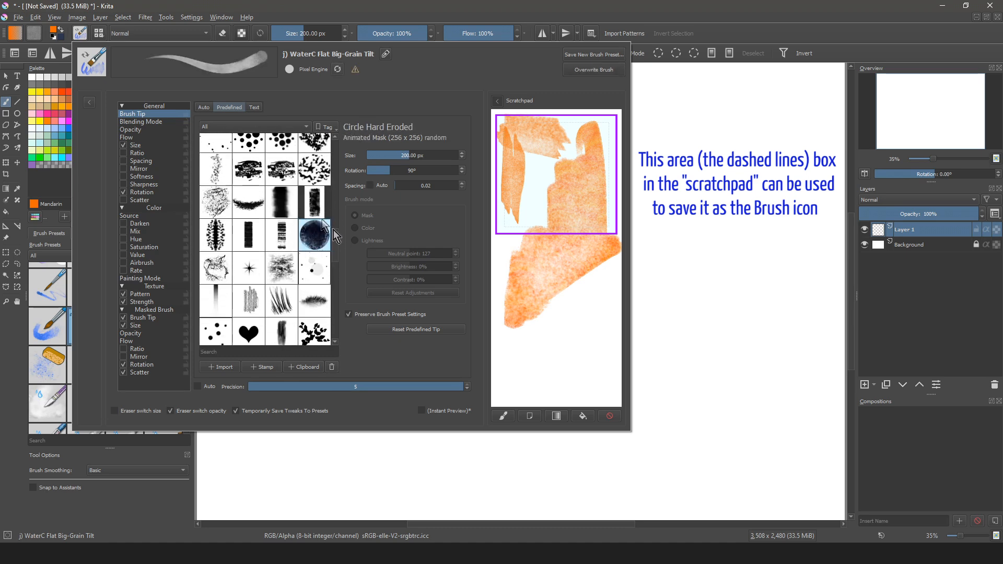
Turn off the brush's Rotation, enable Ratio, and paint test strokes on the cleared scratchpad
left_click(140, 193)
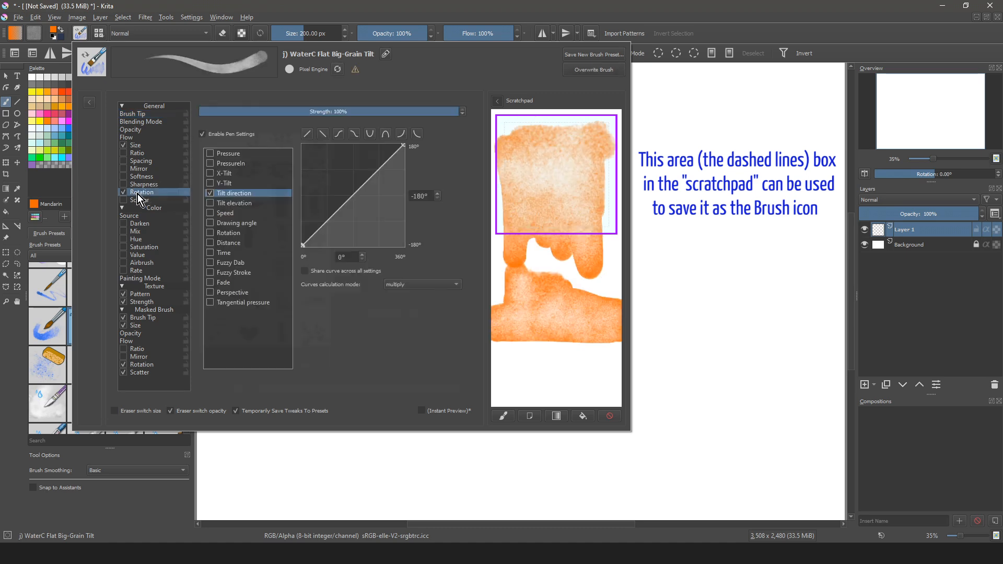
left_click(124, 193)
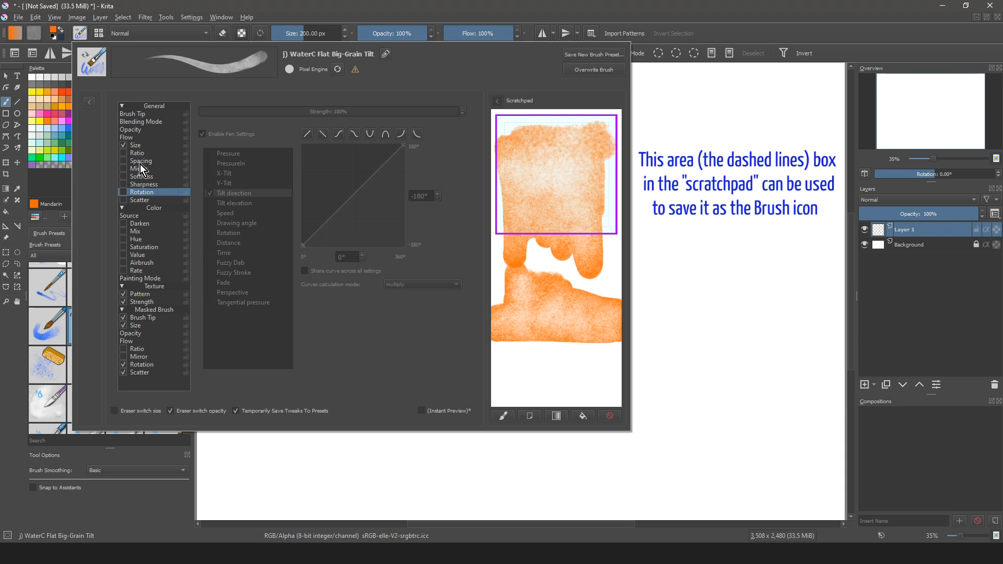
left_click(129, 154)
left_click(124, 153)
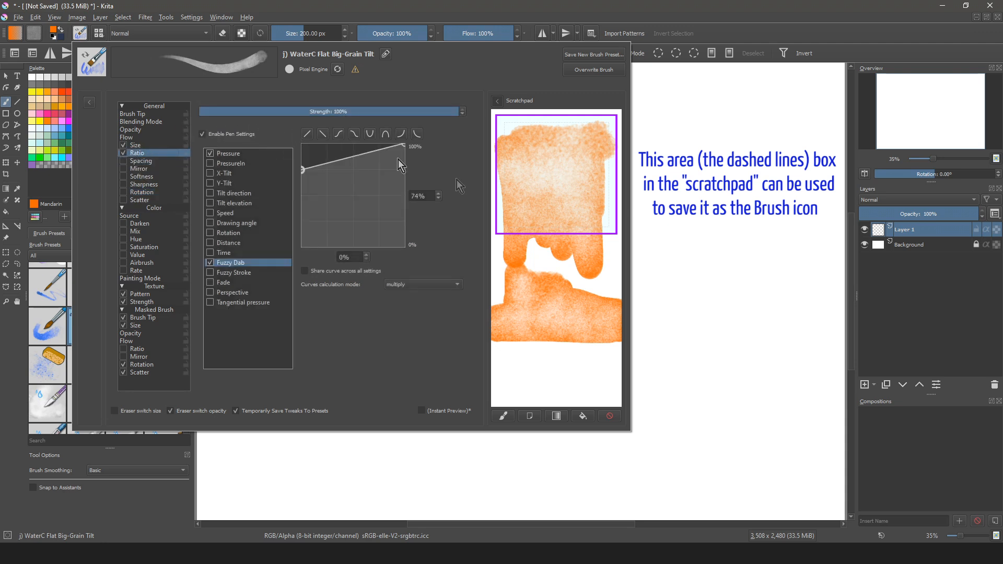
left_click(609, 415)
mouse_move(606, 162)
left_mouse_down()
mouse_move(593, 226)
mouse_move(587, 163)
mouse_move(585, 264)
mouse_move(567, 142)
mouse_move(561, 208)
mouse_move(548, 197)
mouse_move(528, 124)
mouse_move(536, 255)
mouse_move(518, 188)
mouse_move(505, 176)
mouse_move(498, 187)
mouse_move(509, 296)
mouse_move(535, 325)
mouse_move(548, 309)
mouse_move(550, 267)
mouse_move(557, 364)
left_mouse_up()
mouse_move(575, 313)
left_mouse_down()
mouse_move(580, 331)
mouse_move(597, 330)
left_mouse_up()
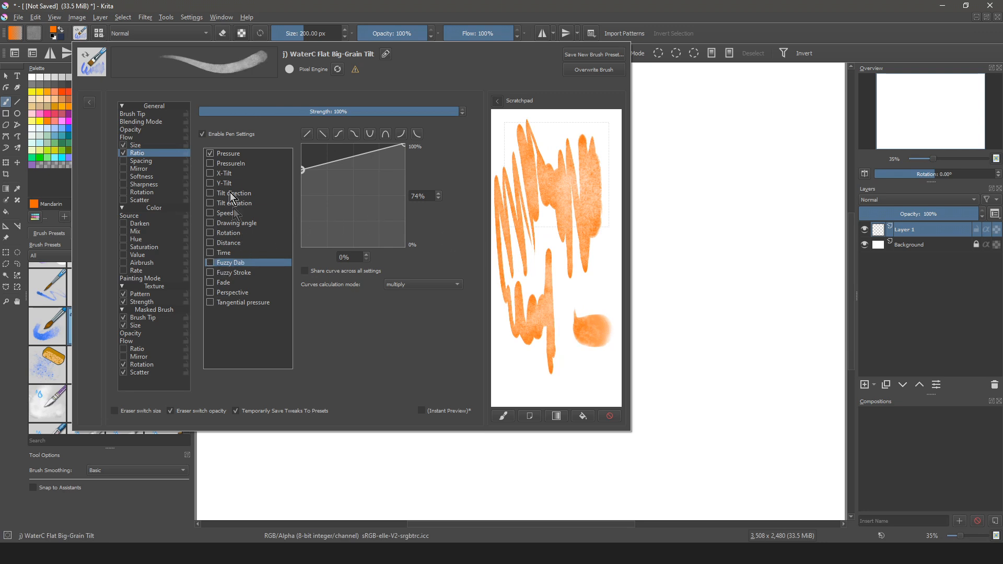
Disable Ratio's pen settings and test its strength on the cleared scratchpad at 17% and at 54%
left_click(208, 135)
left_click_drag(335, 112, 242, 113)
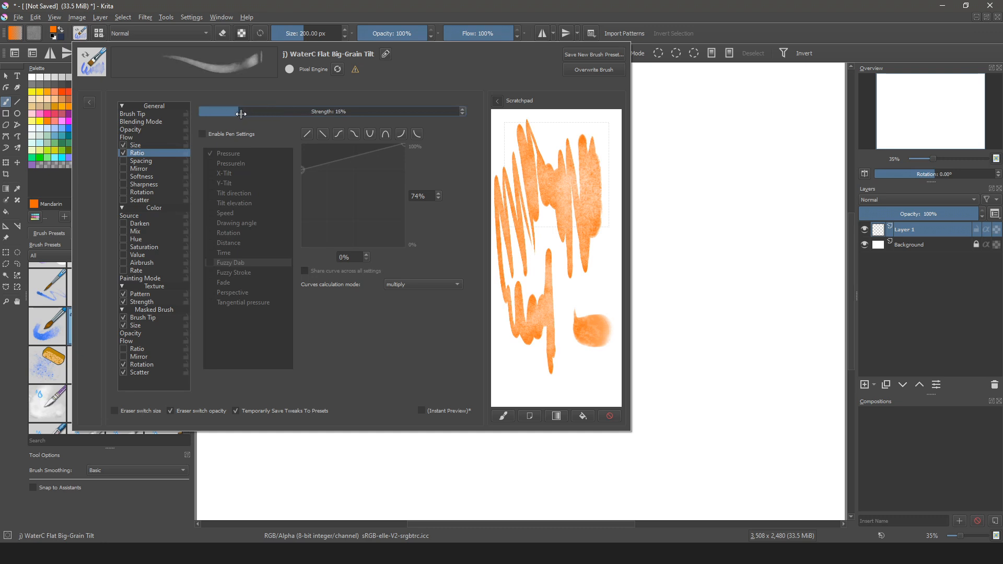
left_click(609, 416)
mouse_move(592, 141)
left_mouse_down()
mouse_move(590, 206)
mouse_move(581, 164)
mouse_move(518, 147)
mouse_move(523, 137)
mouse_move(614, 127)
mouse_move(501, 136)
mouse_move(534, 159)
mouse_move(602, 166)
mouse_move(490, 205)
mouse_move(618, 229)
mouse_move(548, 256)
mouse_move(593, 355)
left_mouse_up()
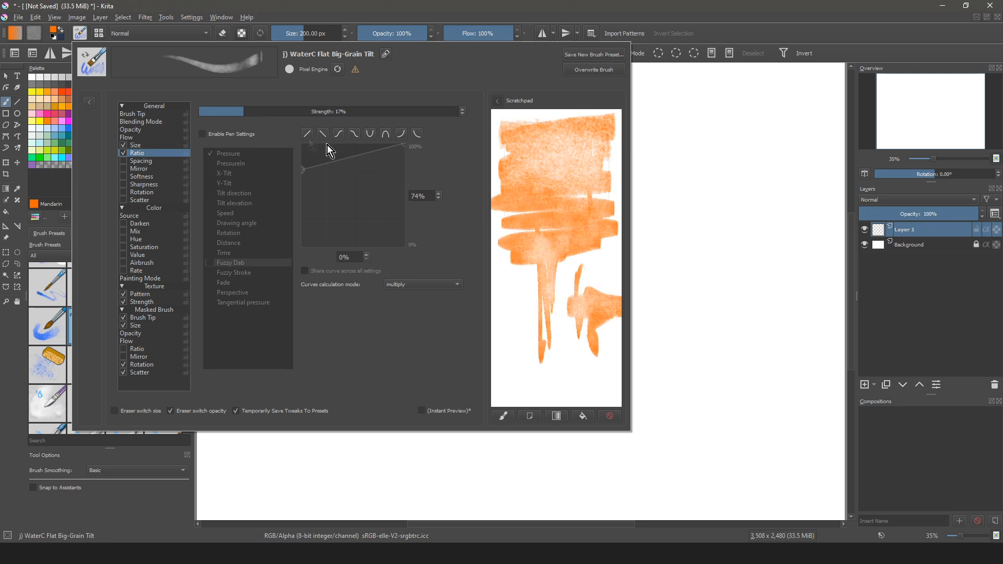
left_click_drag(243, 112, 343, 111)
mouse_move(557, 361)
left_mouse_down()
mouse_move(515, 368)
mouse_move(519, 380)
mouse_move(569, 392)
left_mouse_up()
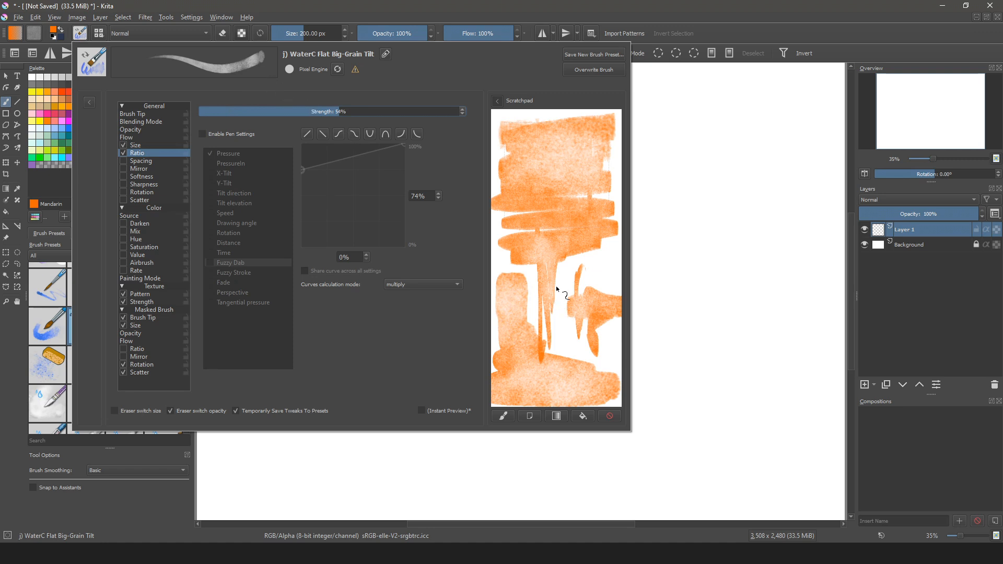
Start saving the brush as a new preset with the scratchpad painting as its thumbnail
left_click(574, 55)
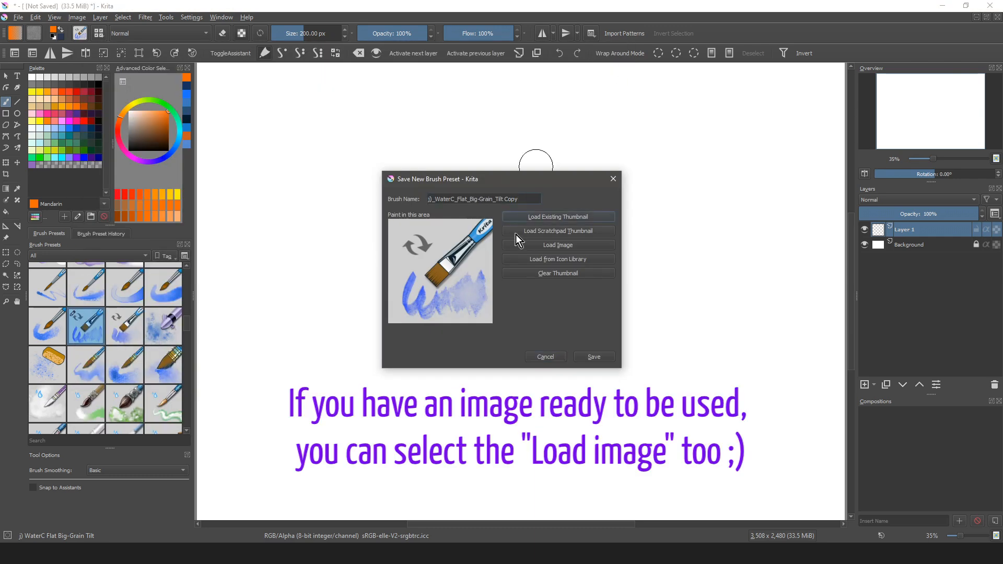
left_click(513, 233)
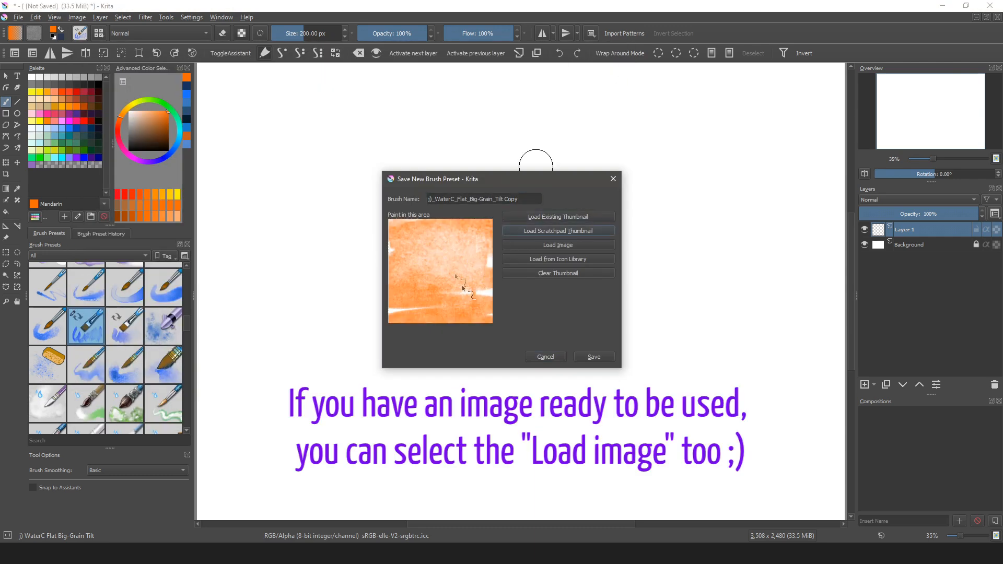
Replace the preset thumbnail with the blue-handled rounded brush image from the icon library and paint a sample stroke below it
left_click(512, 261)
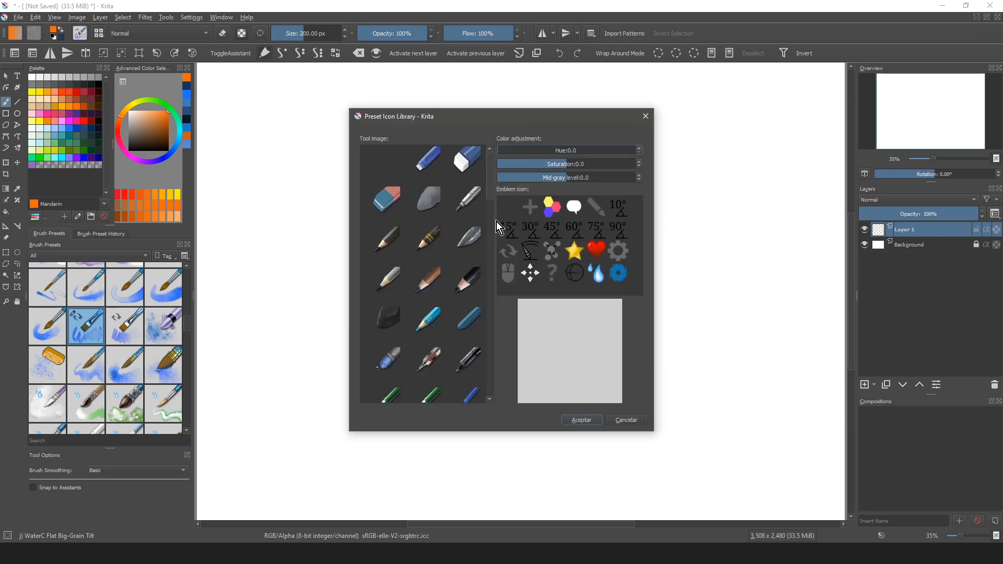
left_click_drag(491, 193, 493, 300)
left_click(388, 214)
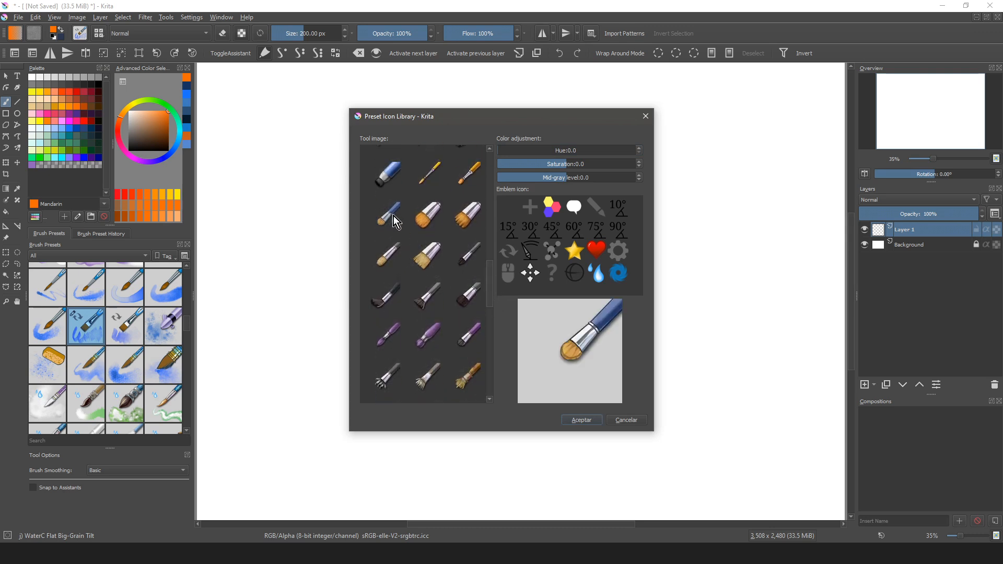
left_click(581, 421)
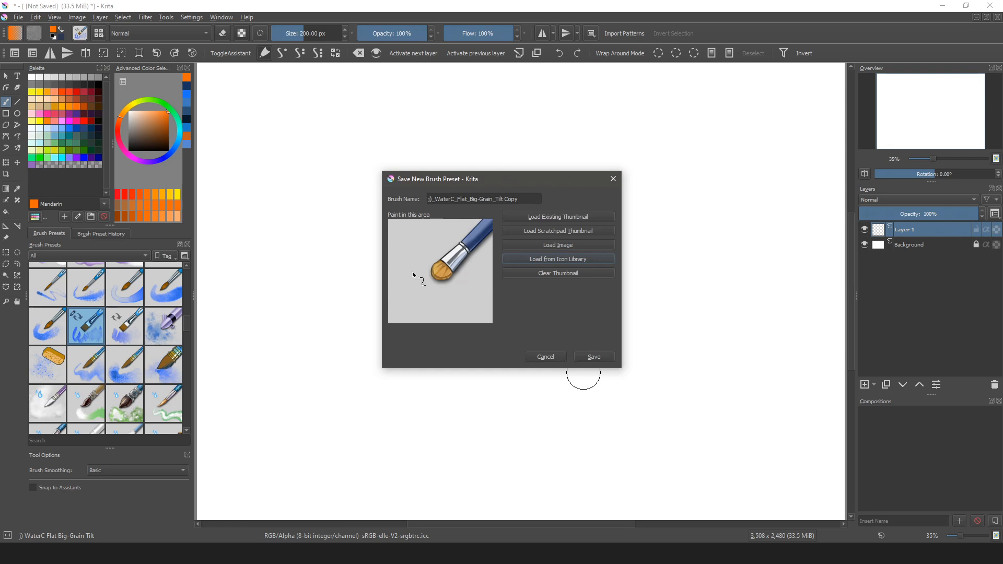
left_click_drag(418, 284, 489, 297)
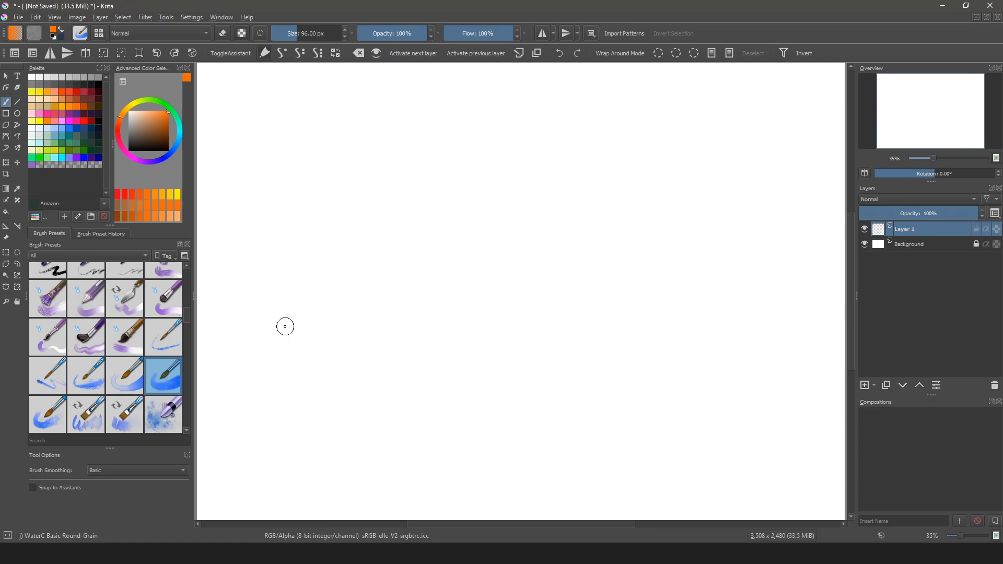
Start importing brush presets through the resource manager and browse to the desktop folder WATERC stylus and mouse
left_click(190, 19)
left_click(201, 39)
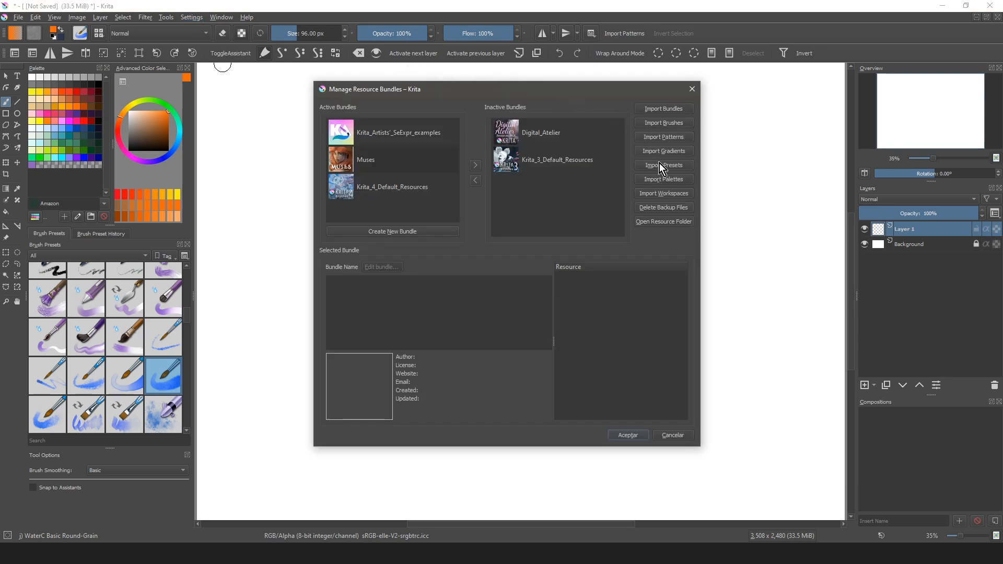
left_click(661, 167)
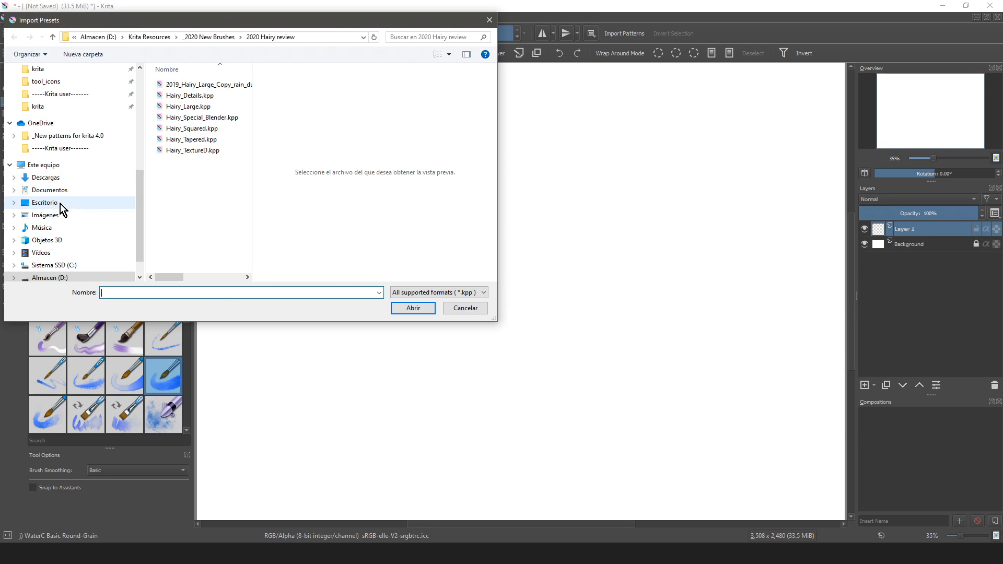
left_click(60, 204)
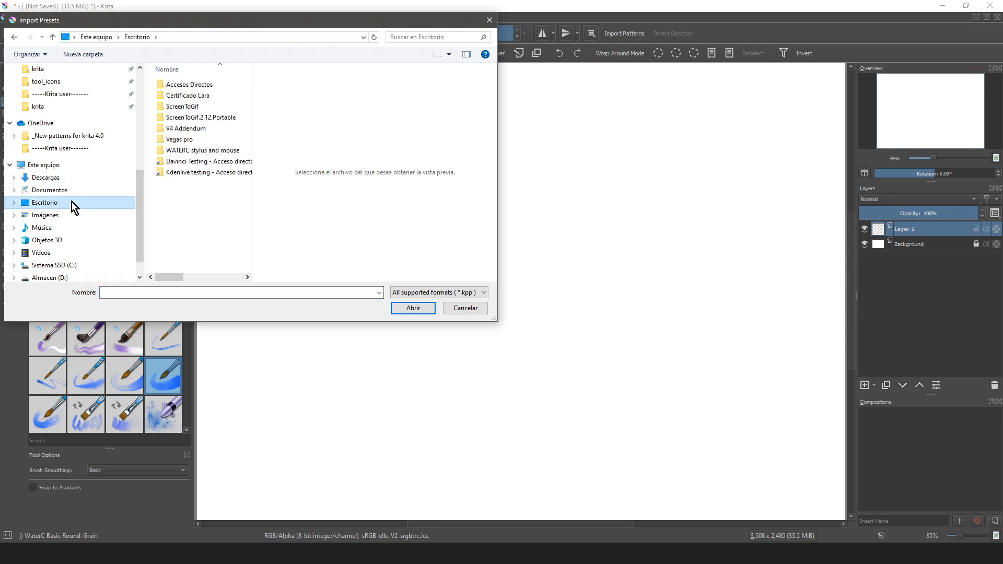
left_click(404, 294)
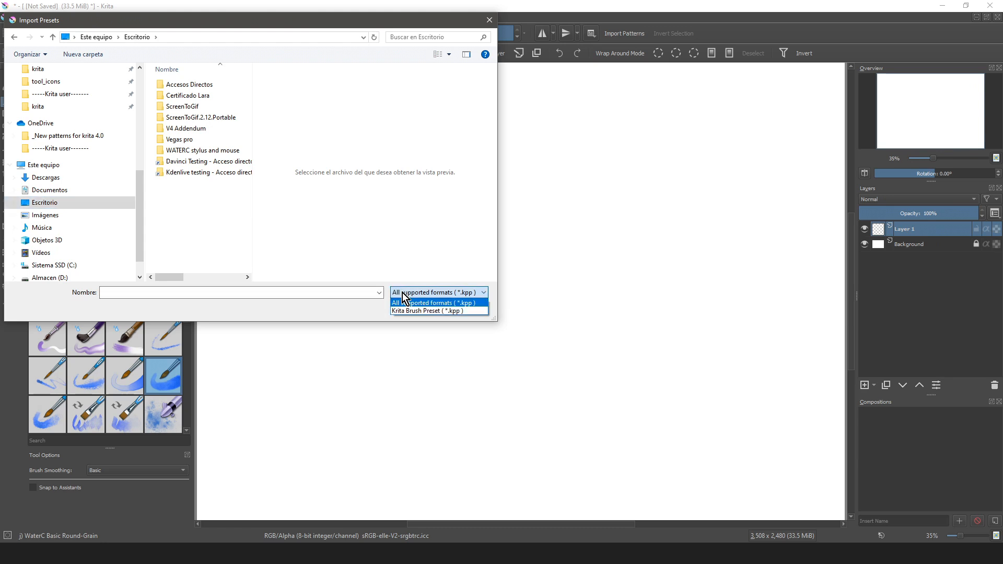
left_click(403, 294)
double_click(206, 151)
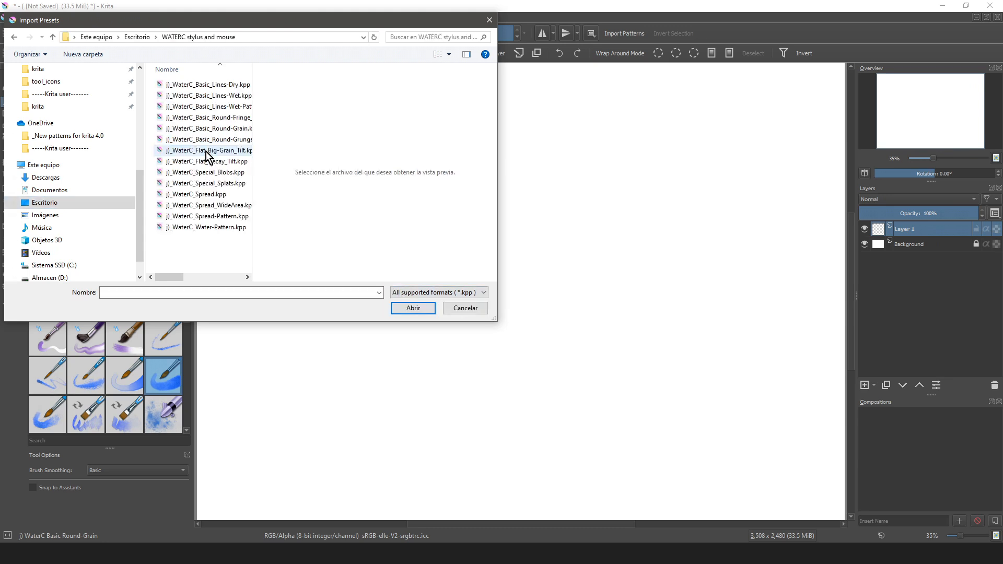
Import all the WaterC .kpp presets, from Basic_Lines-Dry through Water-Pattern, and close the resource manager
left_click(205, 85)
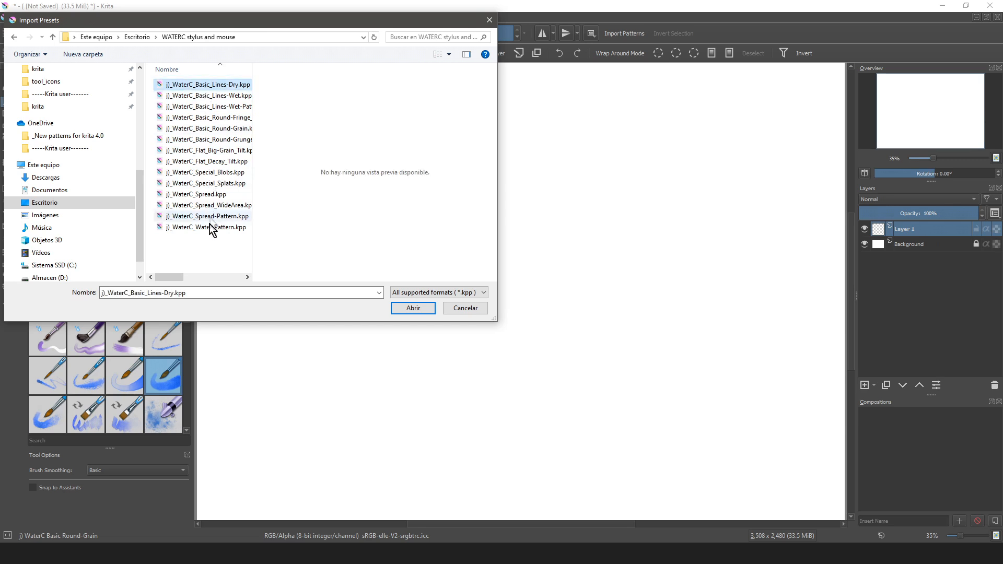
left_click(208, 228, "shift")
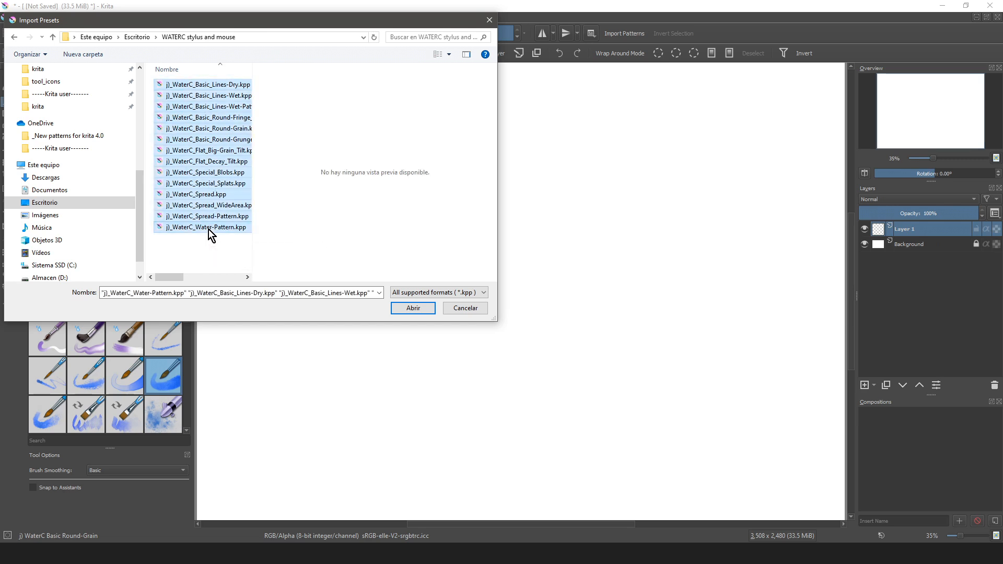
left_click(424, 312)
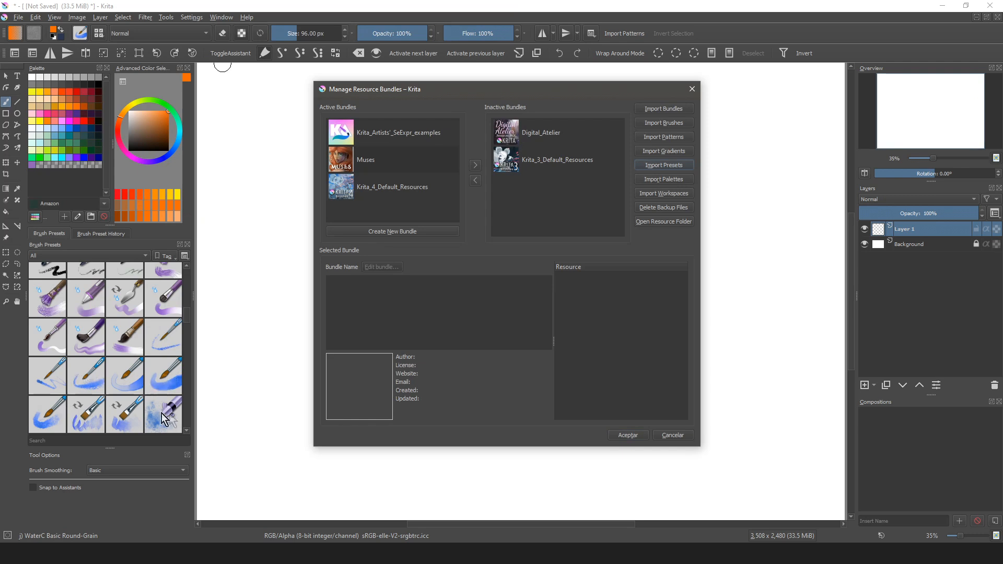
left_click(627, 435)
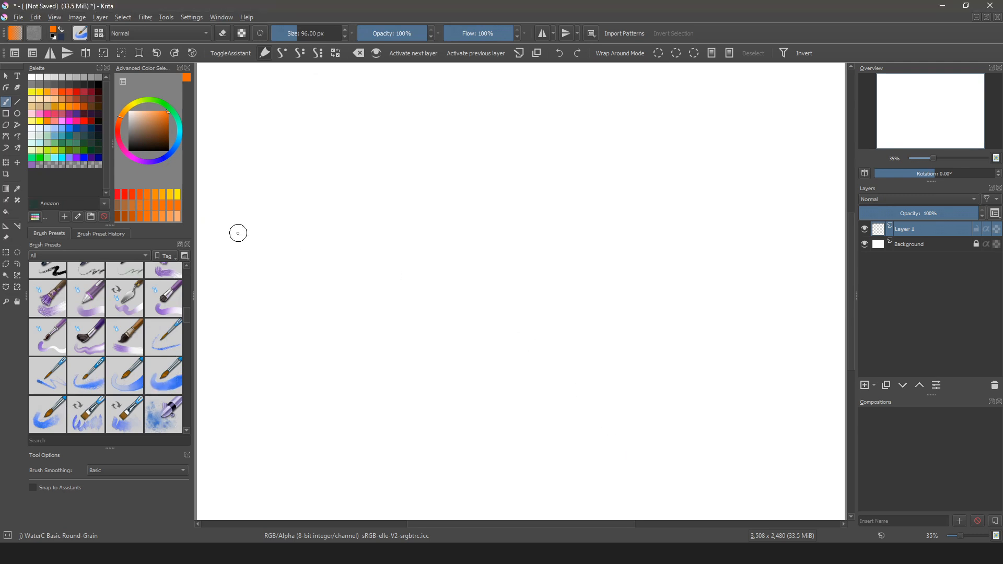
Paint one orange zigzag test stroke each with WaterC Basic Lines-Dry, Lines-Wet and Lines-Wet-Pattern, stacked down the canvas
left_click(167, 339)
mouse_move(351, 113)
left_mouse_down()
mouse_move(322, 133)
mouse_move(402, 122)
mouse_move(361, 168)
mouse_move(533, 140)
left_mouse_up()
left_click(46, 376)
left_click_drag(255, 270, 517, 243)
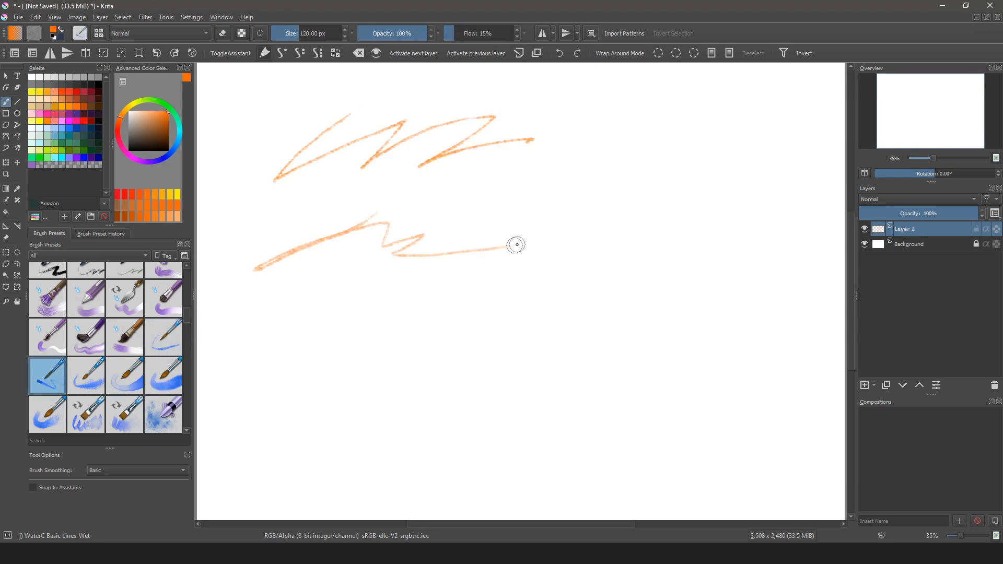
left_click(86, 376)
left_click_drag(257, 346, 542, 302)
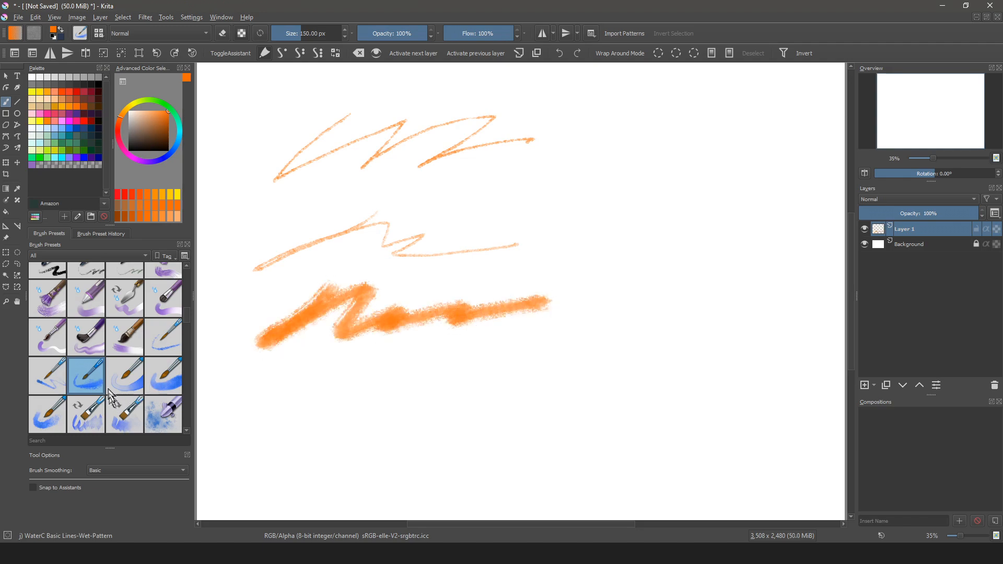